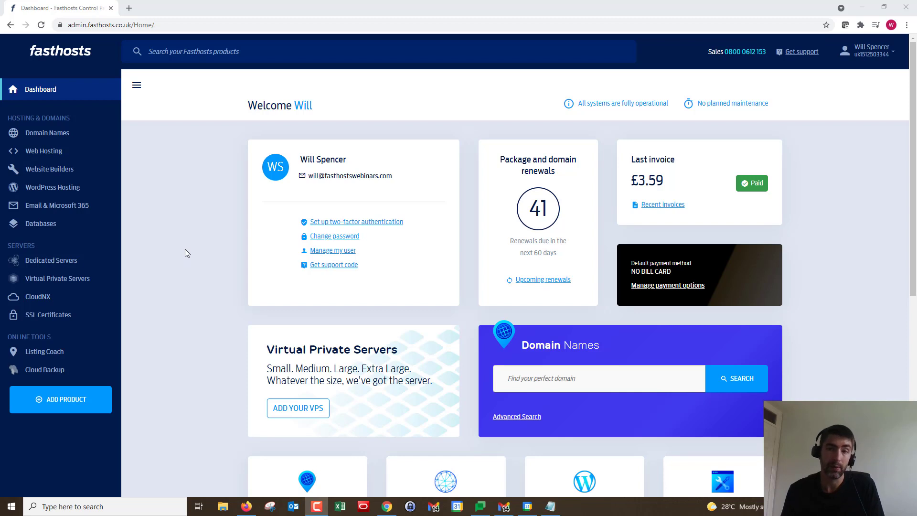
Step: Open Backup & restore for wordpress.anexampledomain.co.uk under WordPress Hosting and open the 22-Jul-2021 webspace backup
left_click(59, 194)
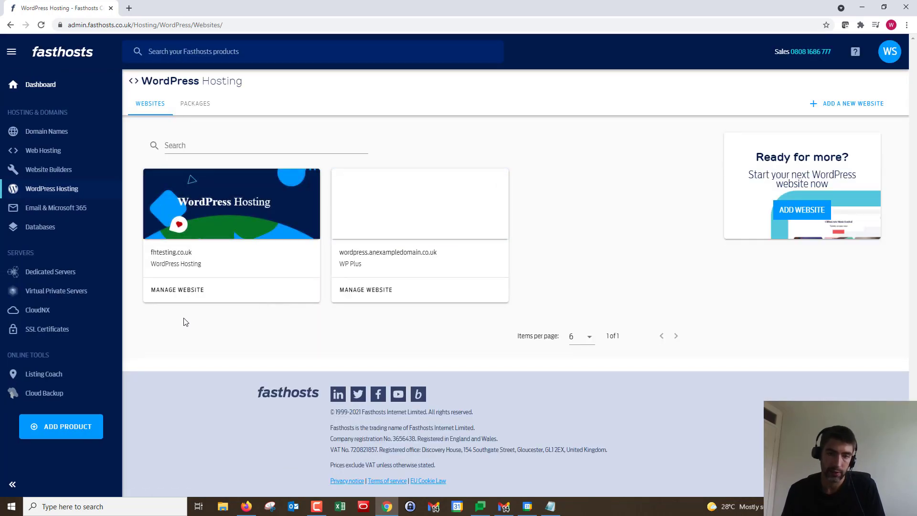
left_click(372, 295)
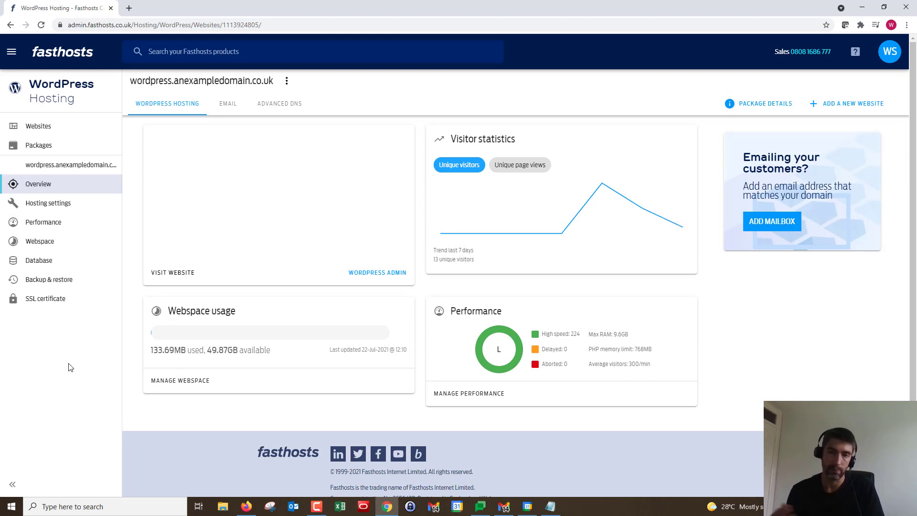
left_click(54, 282)
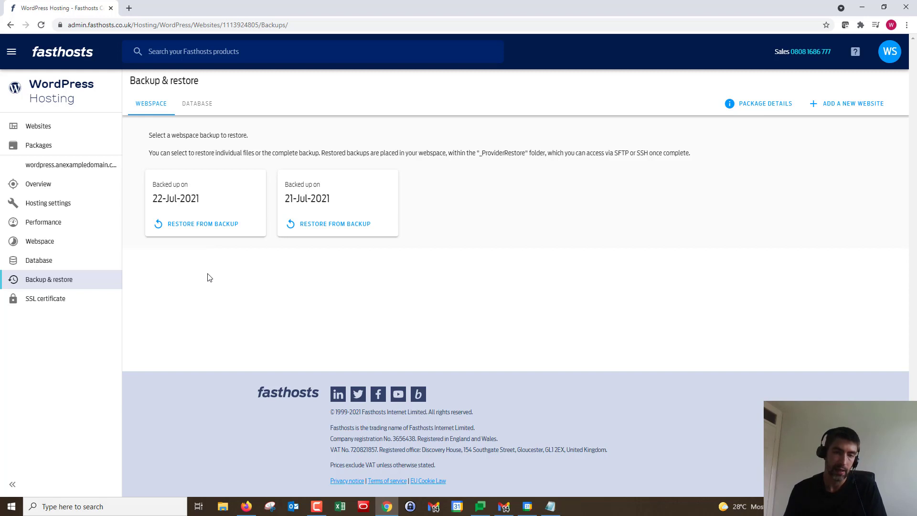
left_click(187, 227)
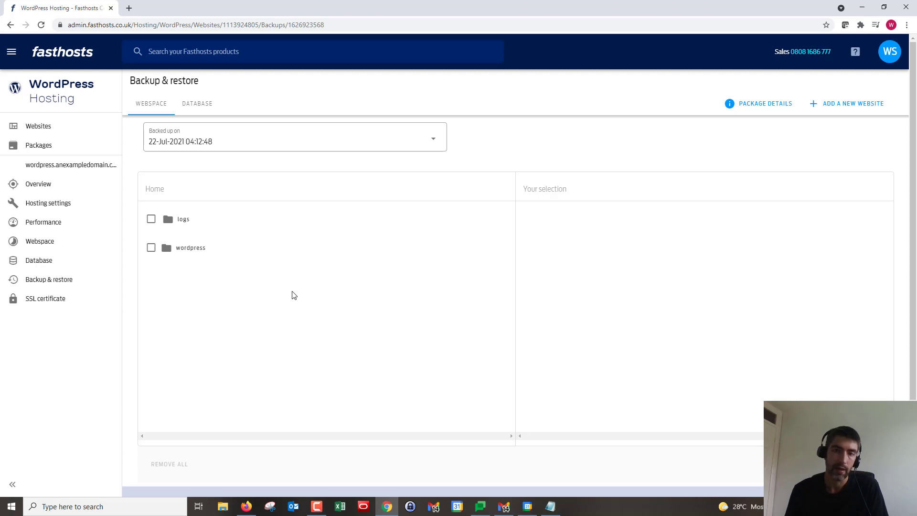
Step: In the backup's wordpress folder, select .ht5nsftv.appconfig.php, .htaccess, wp-includes and wp-content for restoring
left_click(182, 253)
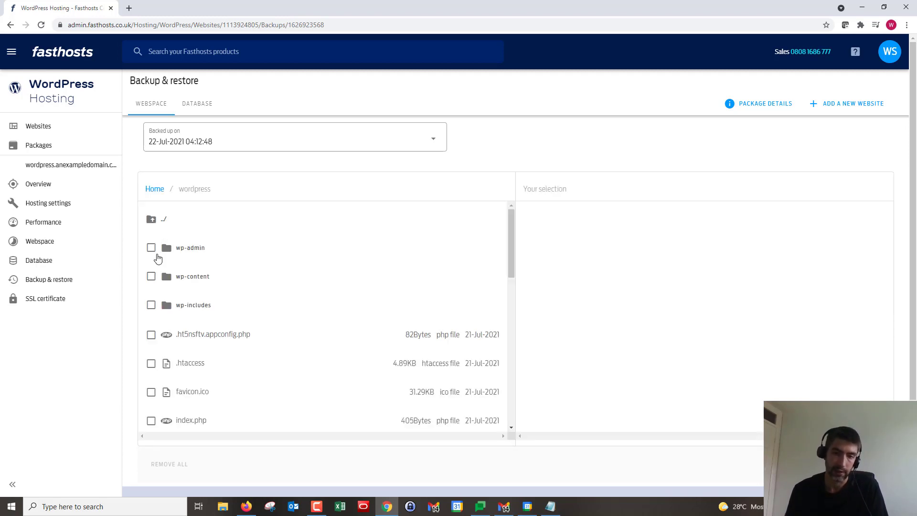
scroll(199, 262, "down", 1)
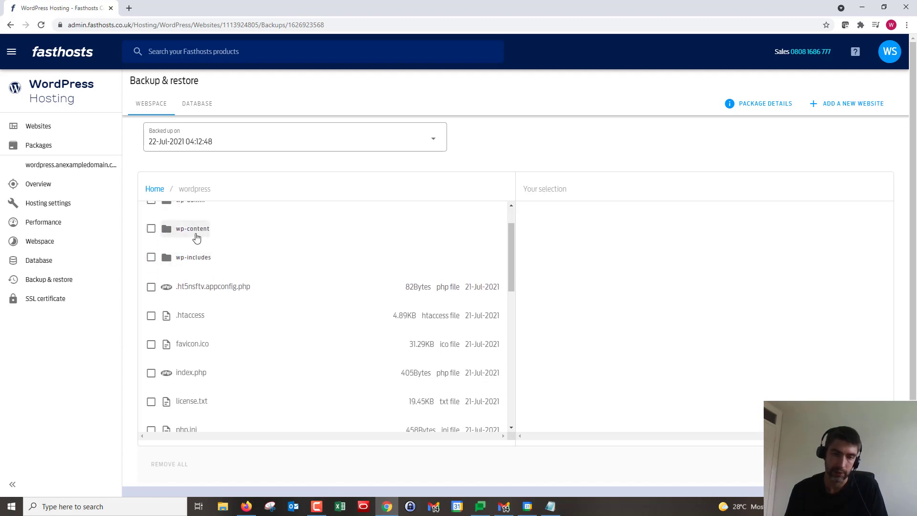
scroll(193, 265, "down", 1)
scroll(157, 294, "up", 2)
left_click(151, 335)
left_click(151, 363)
left_click(151, 305)
left_click(151, 276)
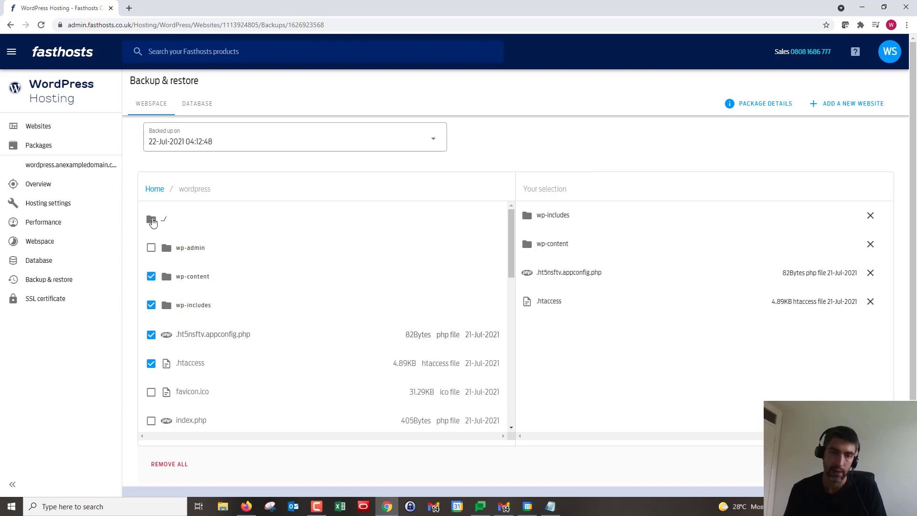
Step: Return to the backup's home level and remove all four items from the restore selection
left_click(152, 220)
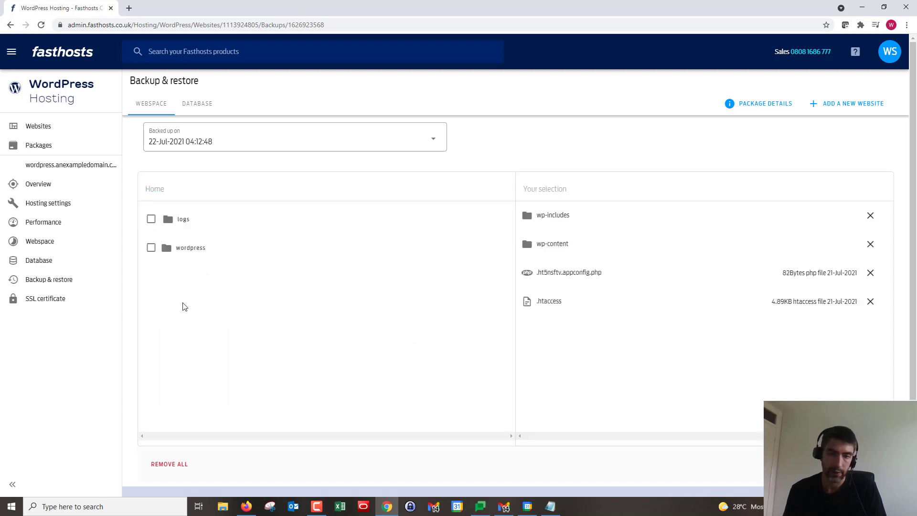
left_click(876, 227)
left_click(873, 221)
left_click(875, 223)
left_click(870, 216)
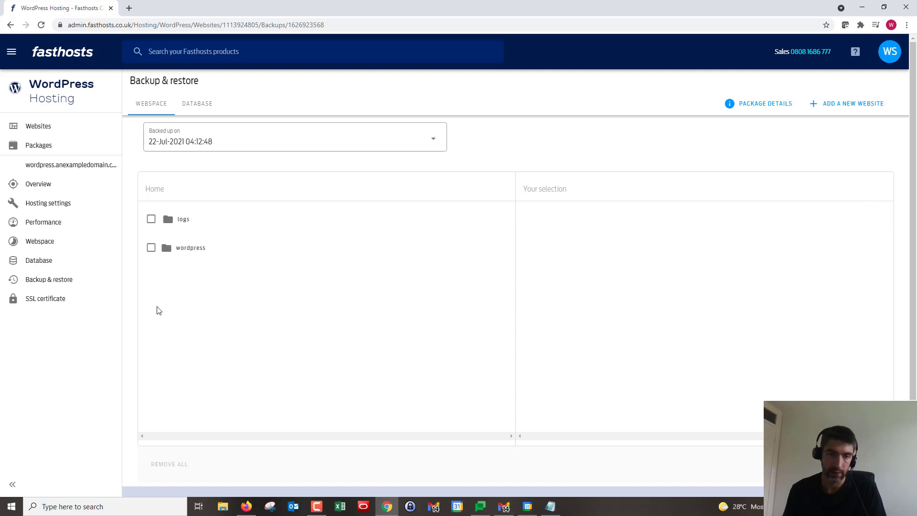
Step: Restore the complete wordpress and logs folders from the 22-Jul-2021 webspace backup
left_click(151, 247)
left_click(151, 219)
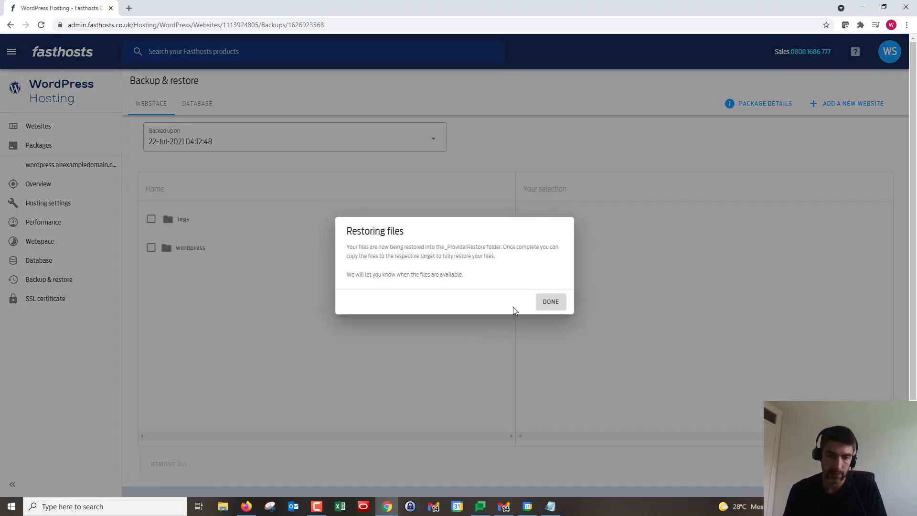
left_click(560, 311)
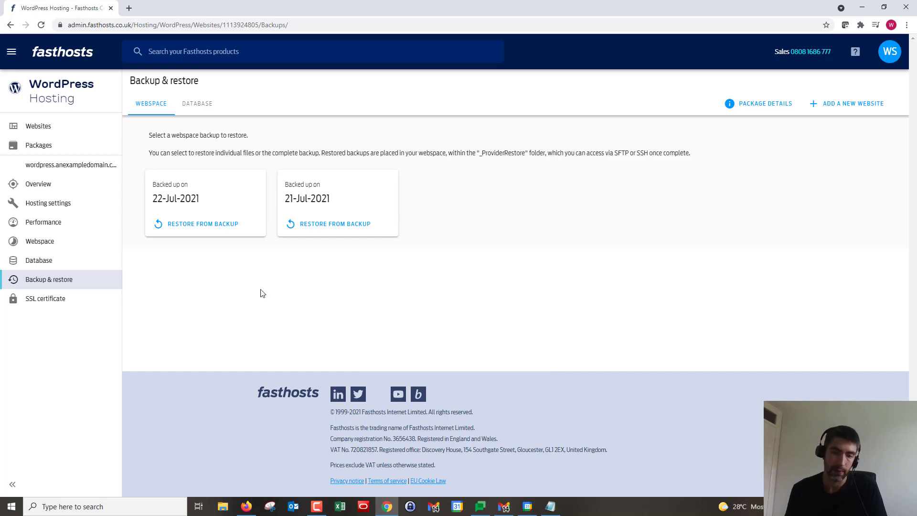
Step: Restore the site's database from the 21-Jul-2021 backup
left_click(197, 105)
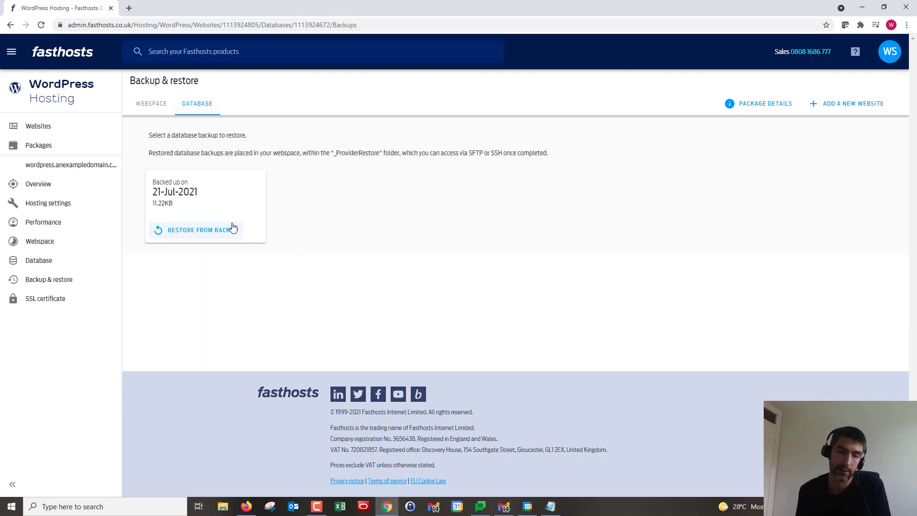
left_click(188, 232)
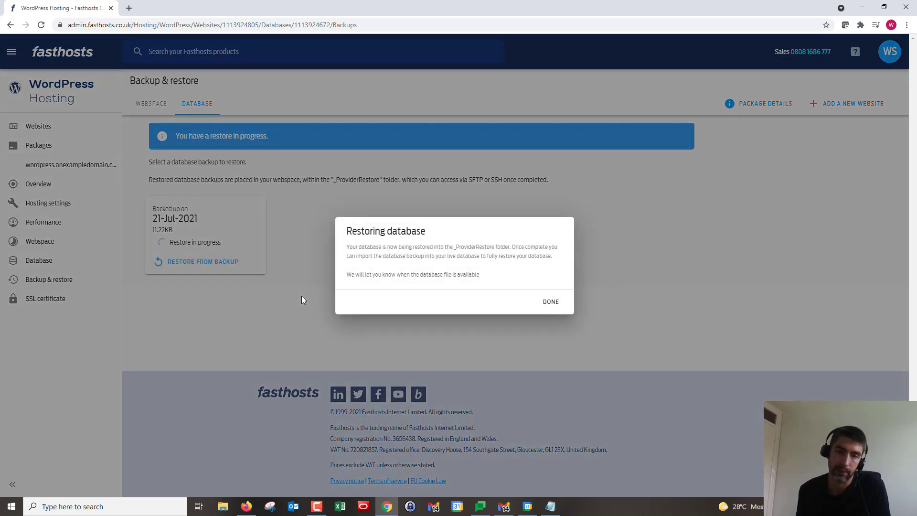
left_click(549, 301)
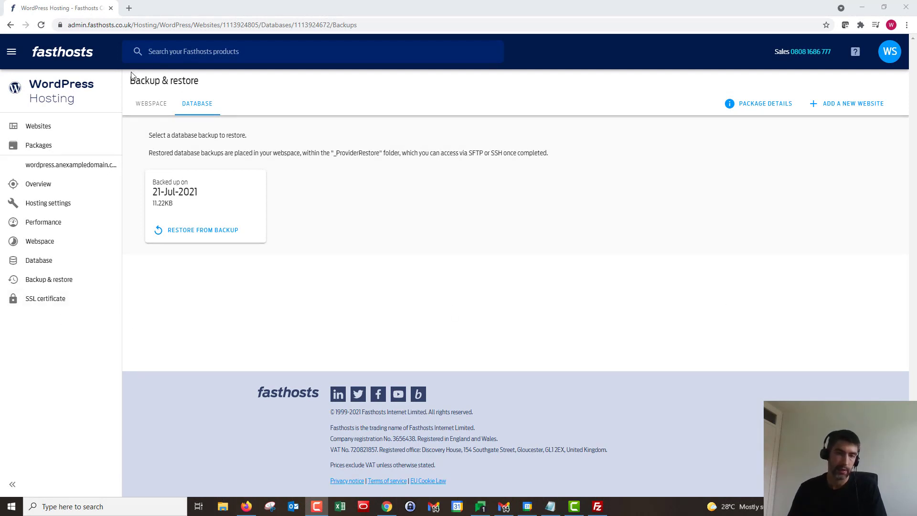
Step: Open the website's Webspace page, switch to FileZilla and create a site entry named "Video example" using the SFTP protocol
left_click(40, 243)
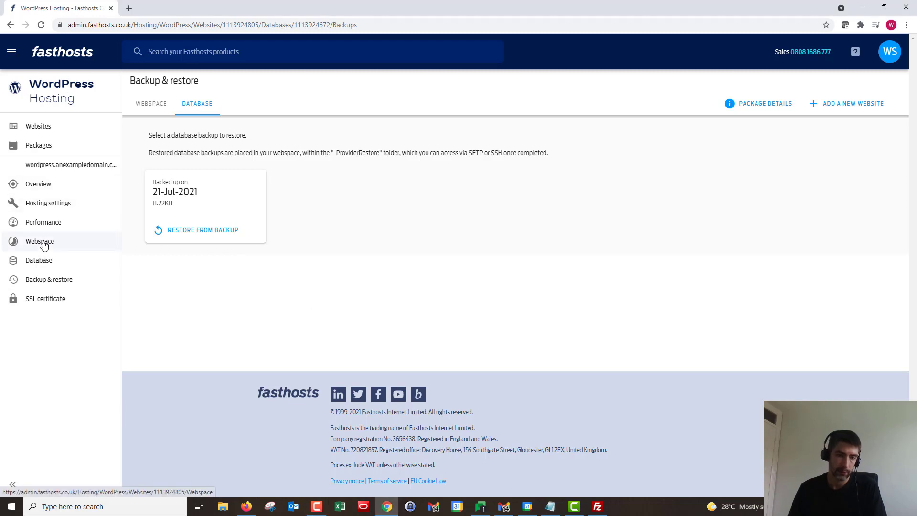
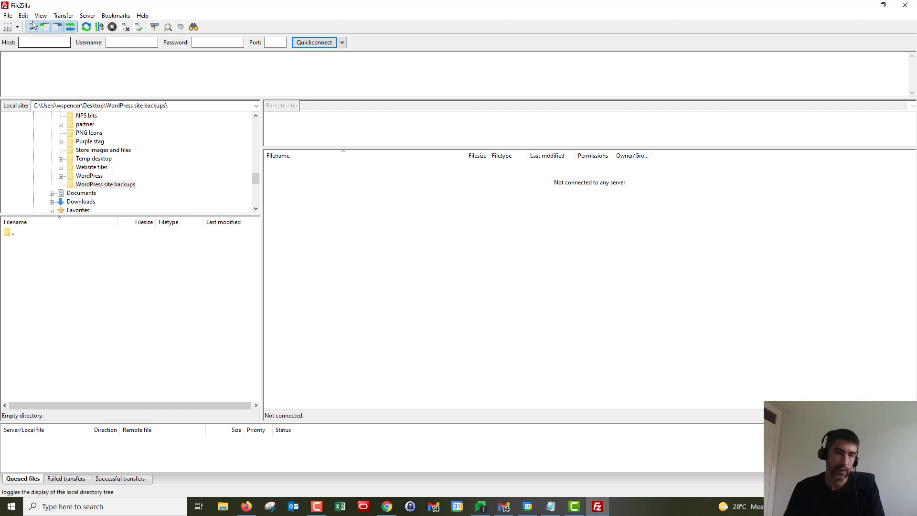
left_click(8, 16)
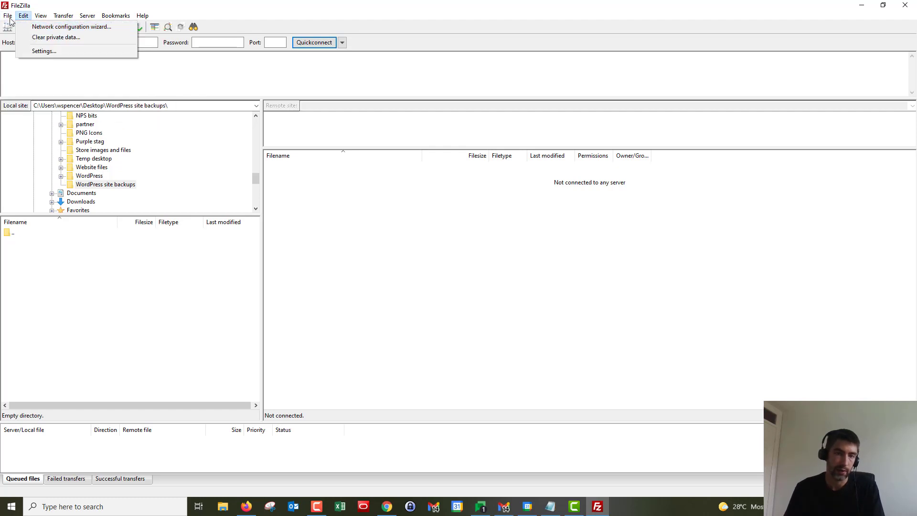
left_click(35, 26)
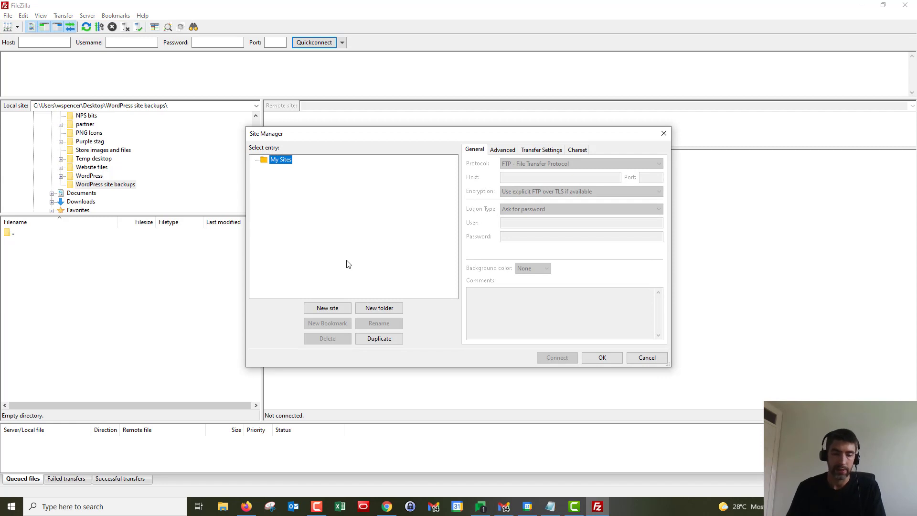
left_click(328, 308)
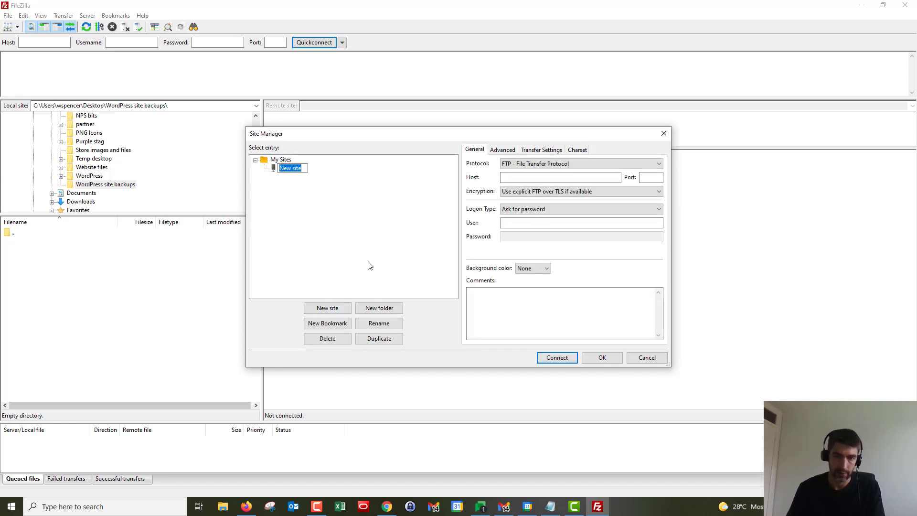
type("Video ")
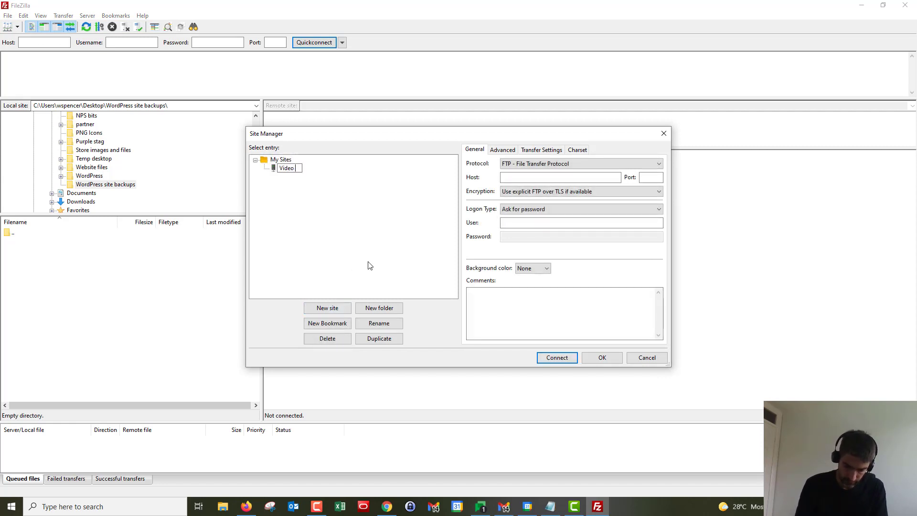
type("example")
key("Return")
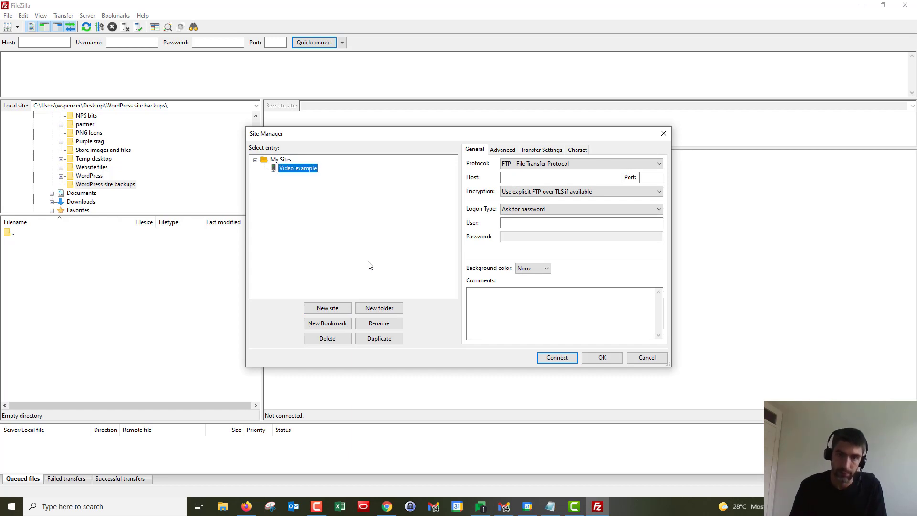
left_click(542, 165)
left_click(535, 181)
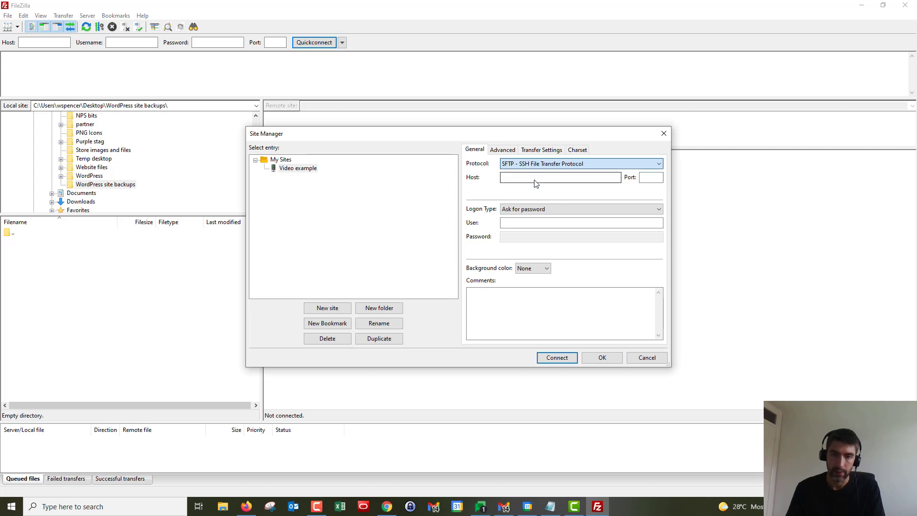
Step: Copy the SSH/SFTP host address from the Fasthosts Webspace page into the FileZilla site entry and set the port to 22
left_click(538, 178)
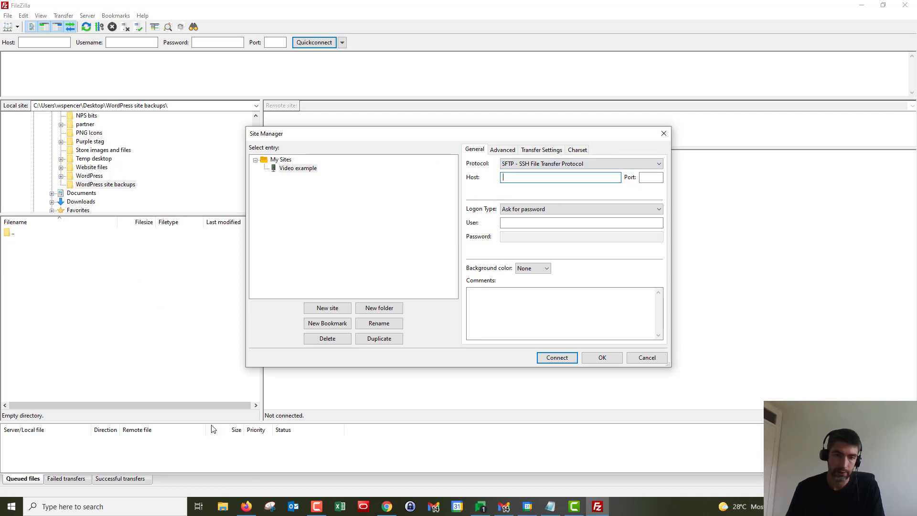
left_click(387, 506)
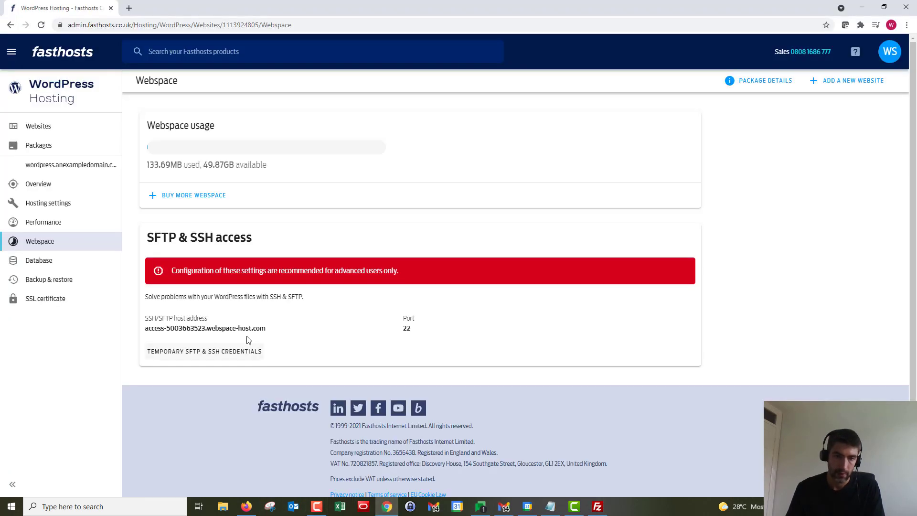
left_click_drag(271, 331, 145, 328)
key("ctrl+c")
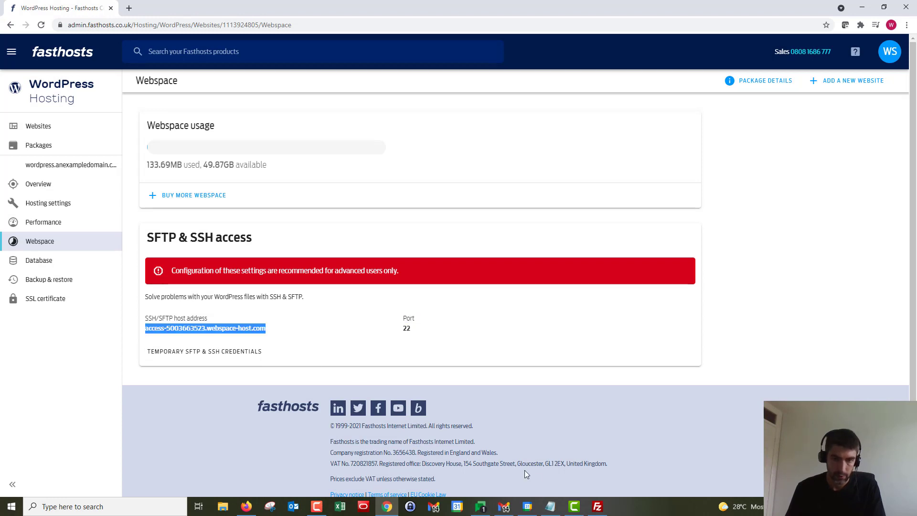
left_click(596, 507)
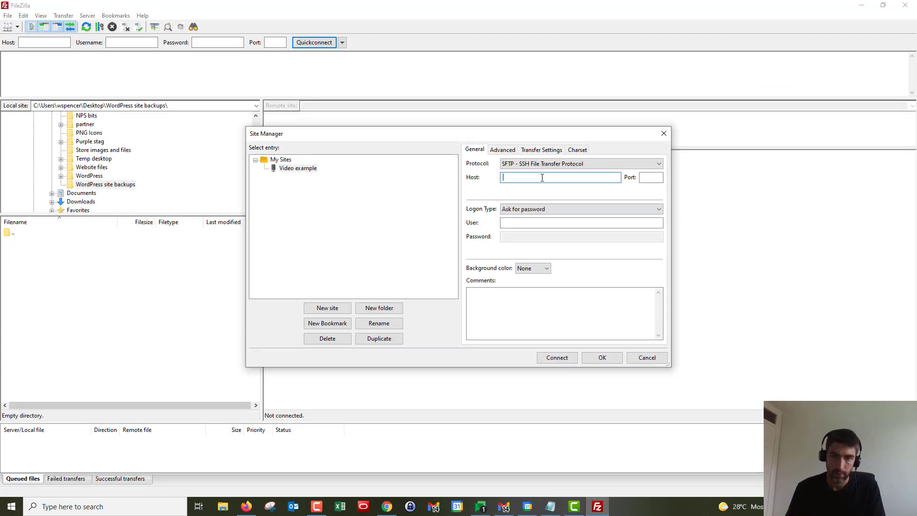
key("ctrl+v")
left_click(654, 177)
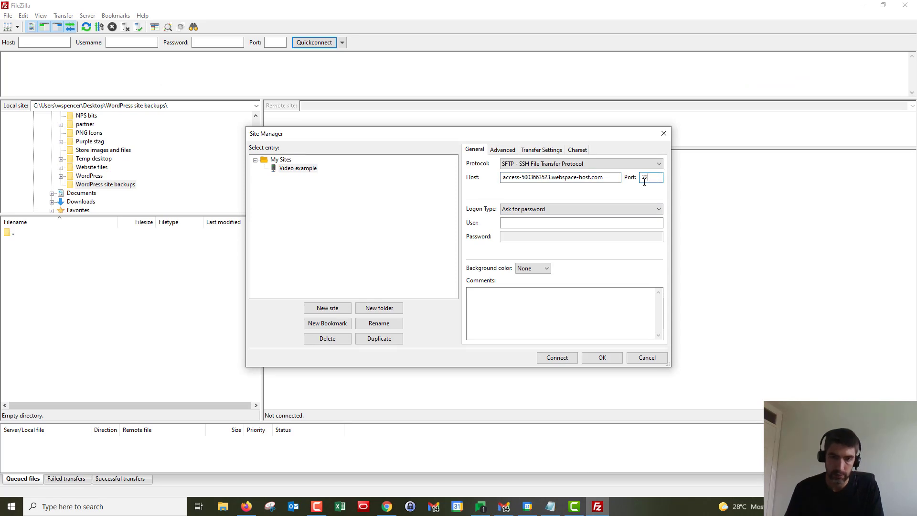
type("22")
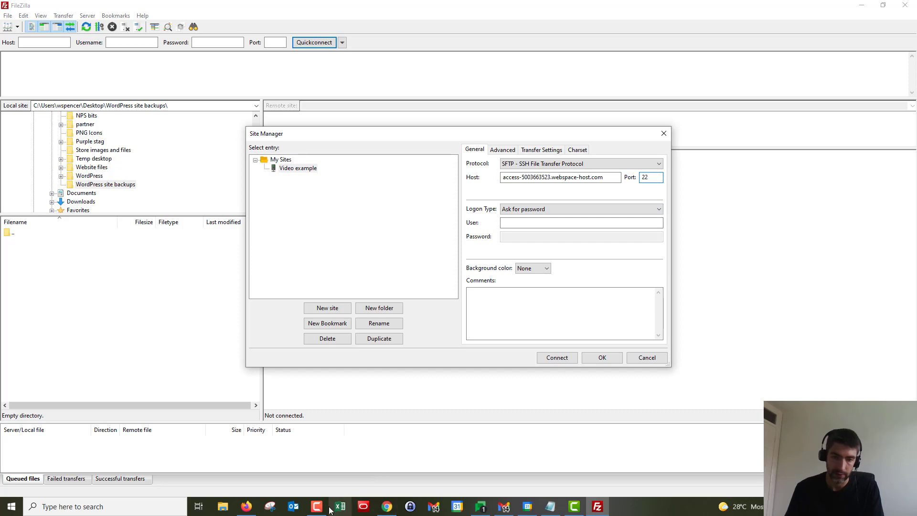
Step: Switch to the Fasthosts Webspace page in Chrome, get temporary SFTP & SSH credentials and copy the username
left_click(387, 507)
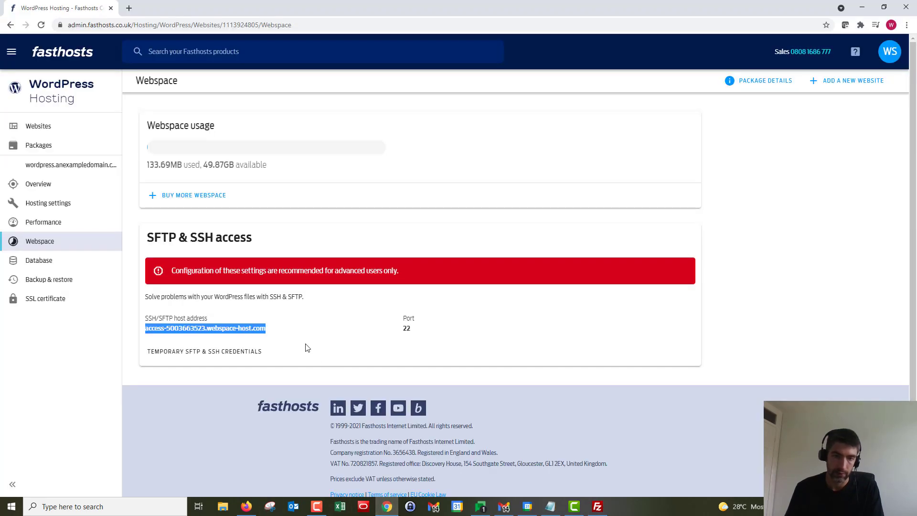
left_click(205, 352)
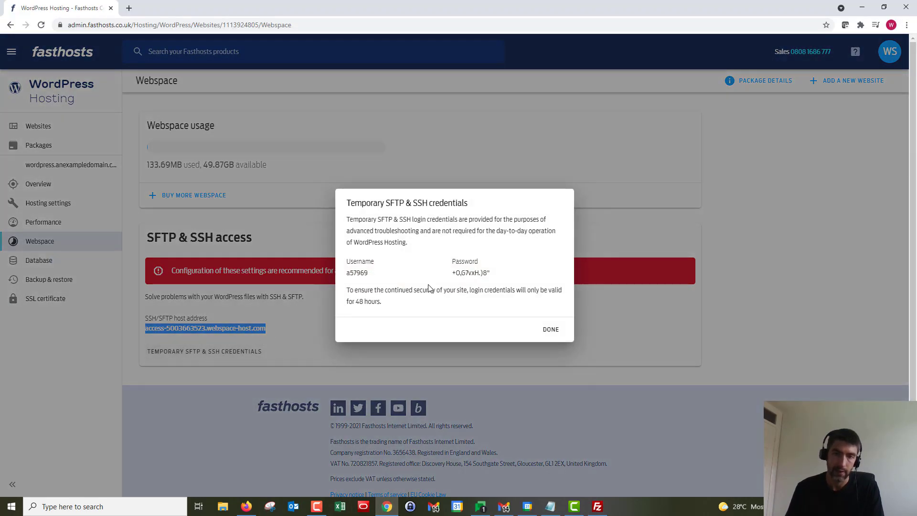
double_click(367, 278)
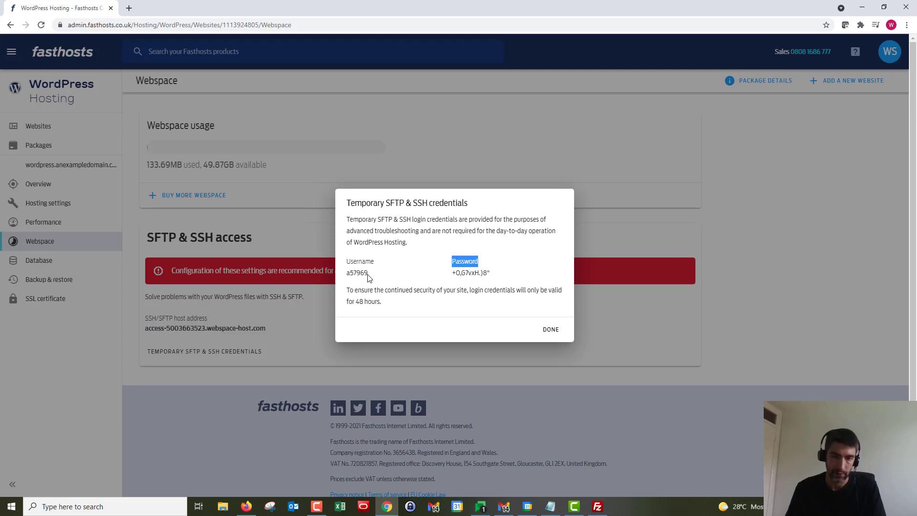
left_click(363, 274)
left_click_drag(369, 276, 349, 273)
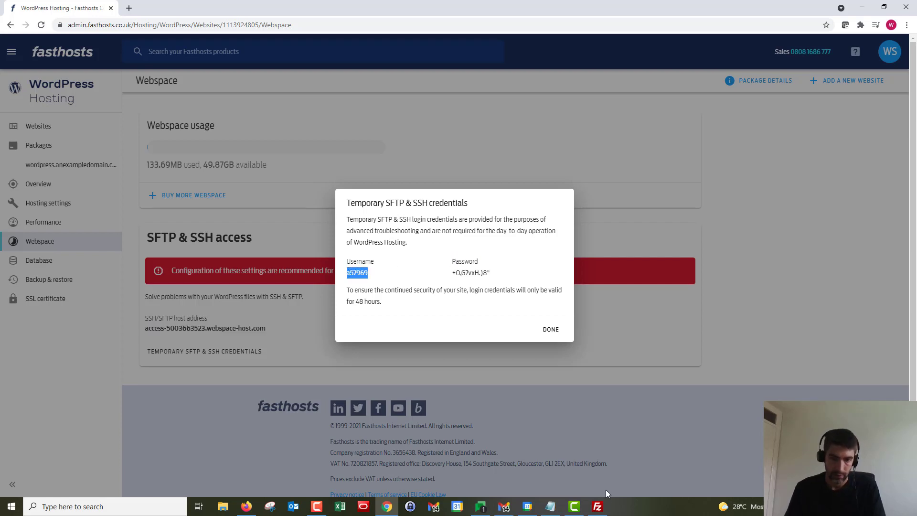
Step: Switch to FileZilla, enter the temporary username for the Video example site and start the connection
left_click(597, 507)
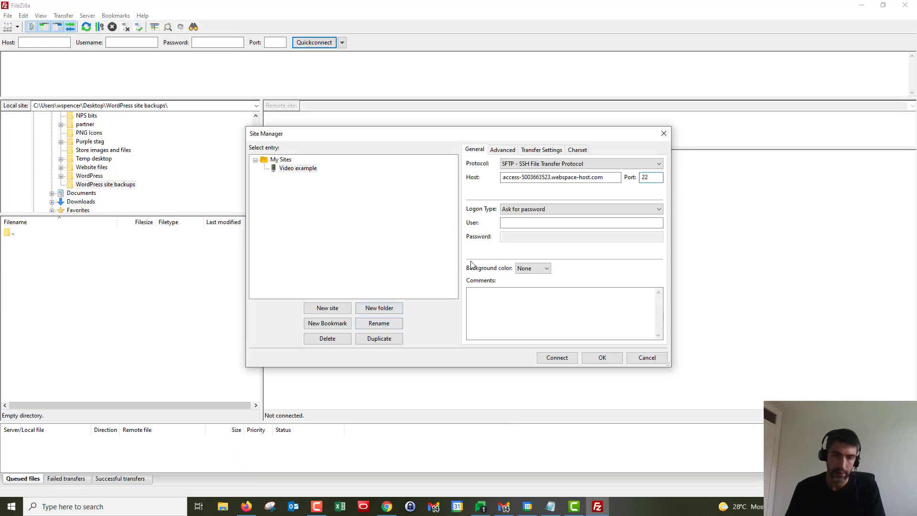
left_click(517, 223)
type("a57969")
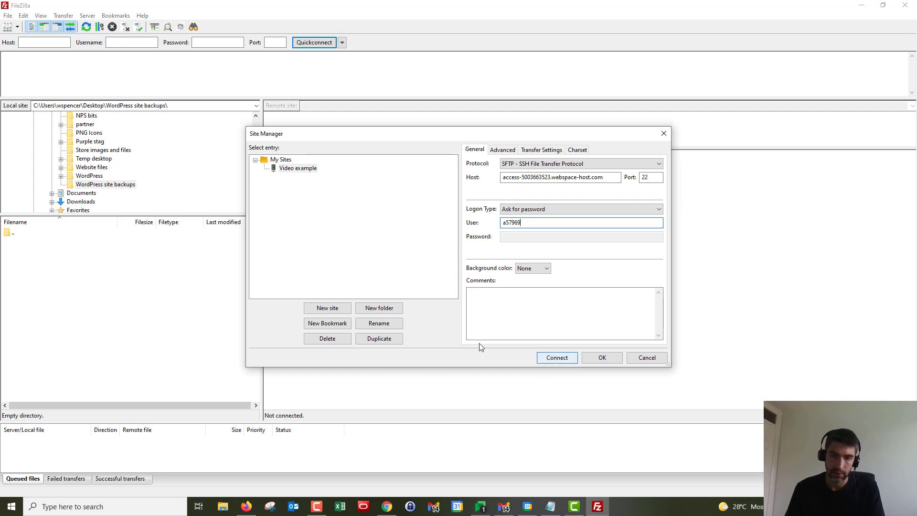
left_click(557, 359)
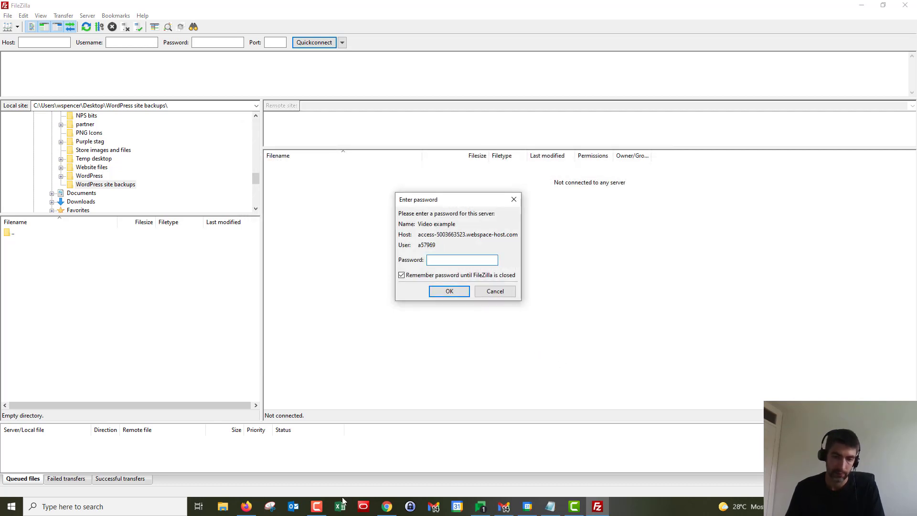
Step: Copy the temporary SFTP password from the Fasthosts page in Chrome, enter it in FileZilla's password prompt and accept the unknown host key
left_click(387, 506)
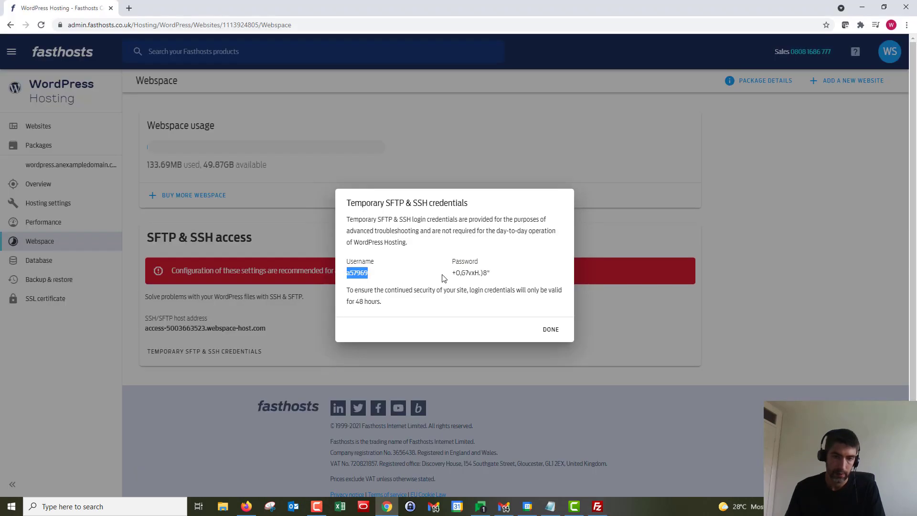
left_click_drag(492, 272, 453, 272)
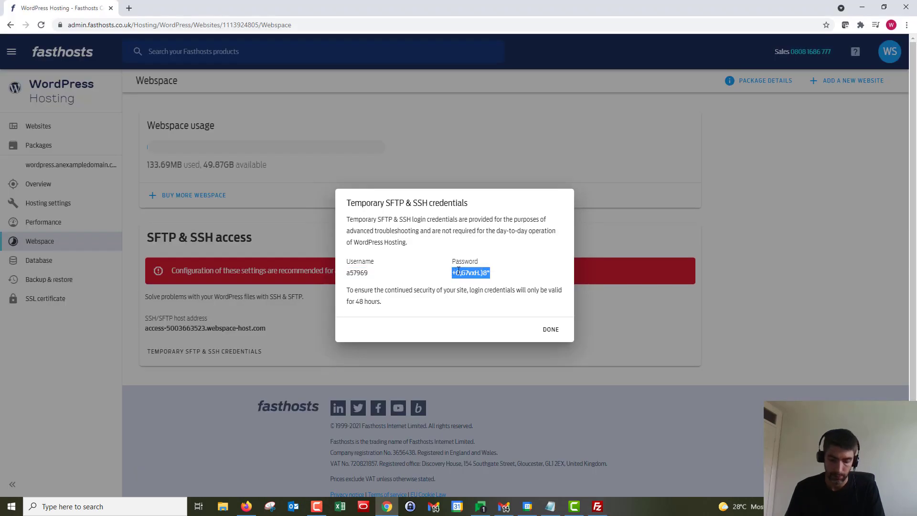
left_click(597, 506)
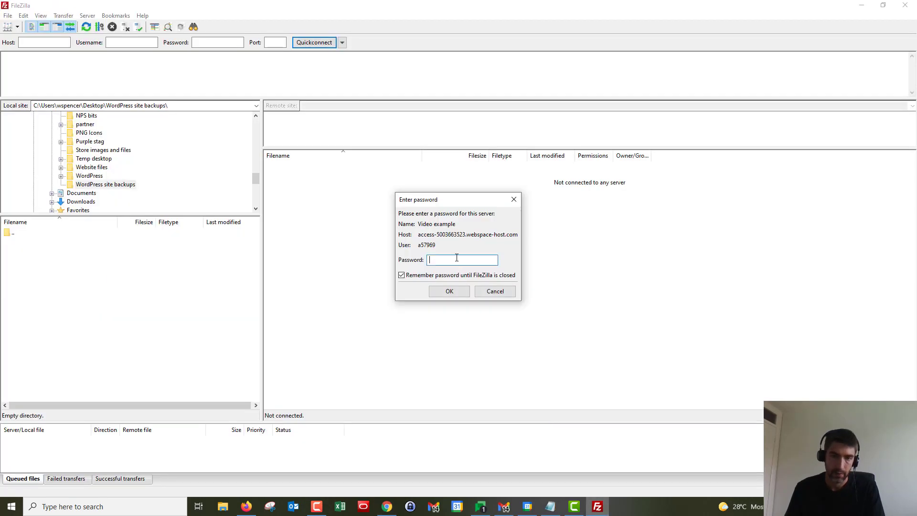
key("ctrl+v")
left_click(451, 287)
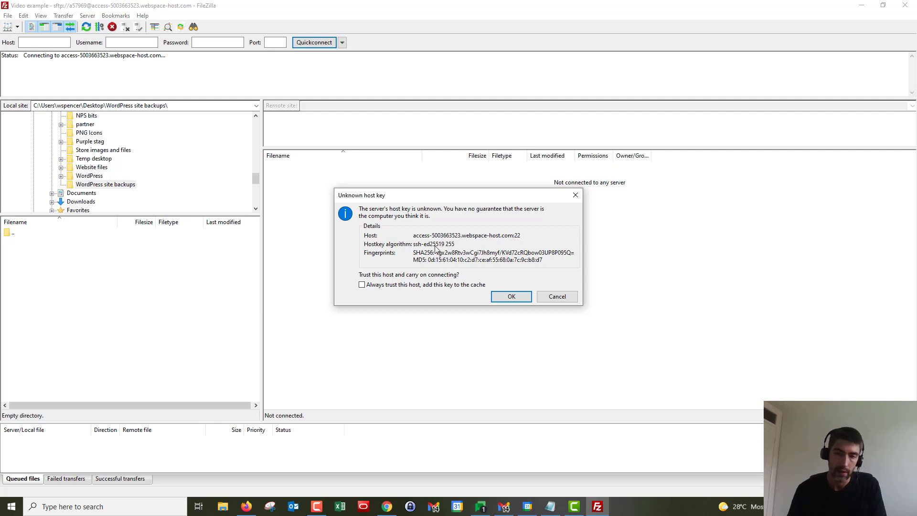
left_click(511, 297)
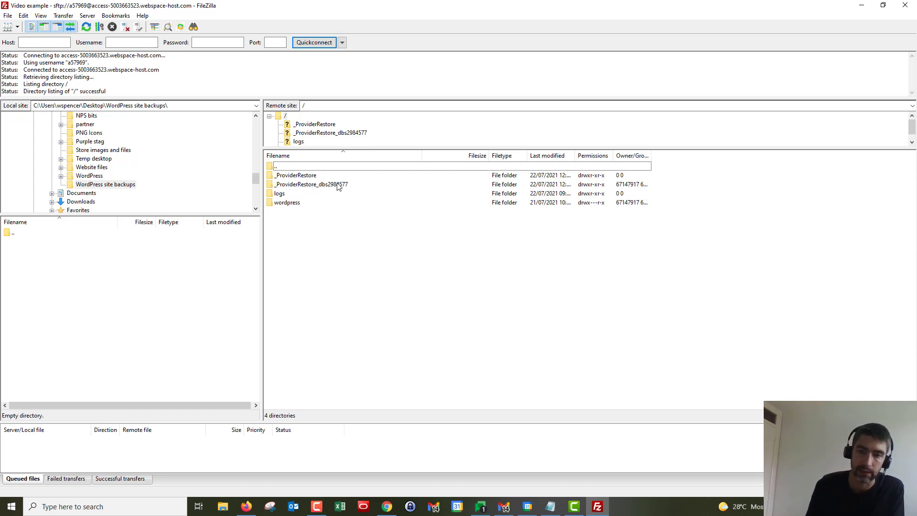
Step: Examine the _ProviderRestore, _ProviderRestore_dbs2984577 and live wordpress folders on the remote site, returning to the root each time
double_click(310, 177)
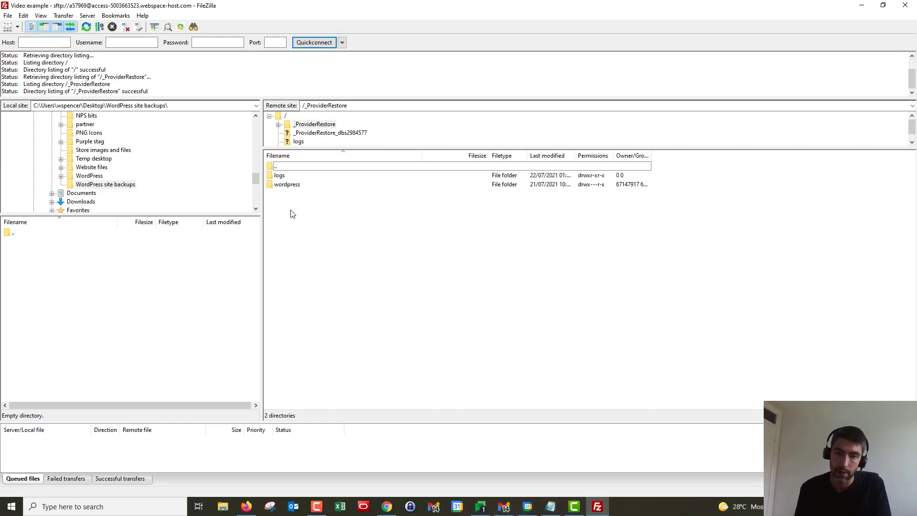
double_click(281, 168)
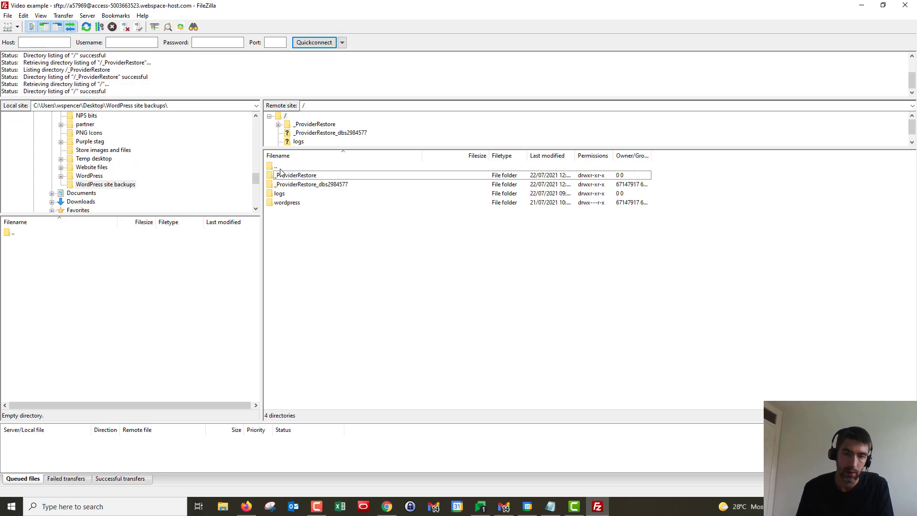
double_click(308, 186)
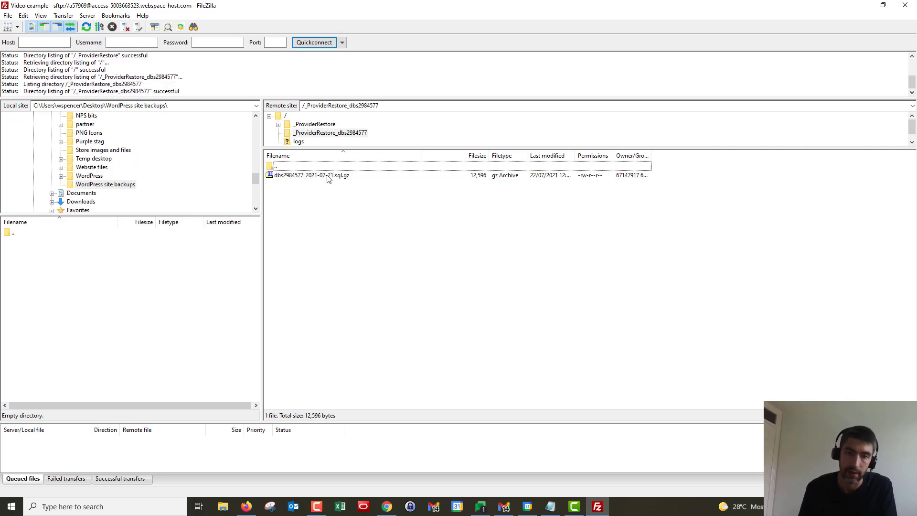
double_click(277, 166)
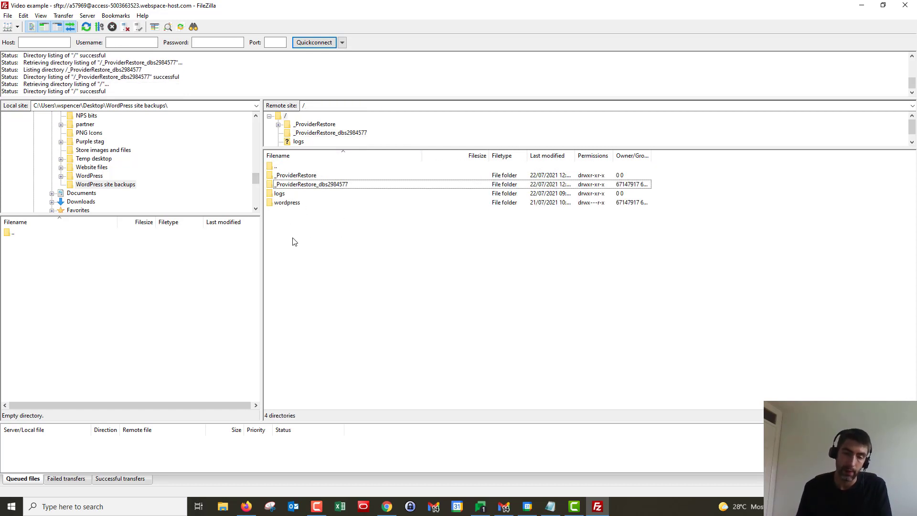
double_click(287, 203)
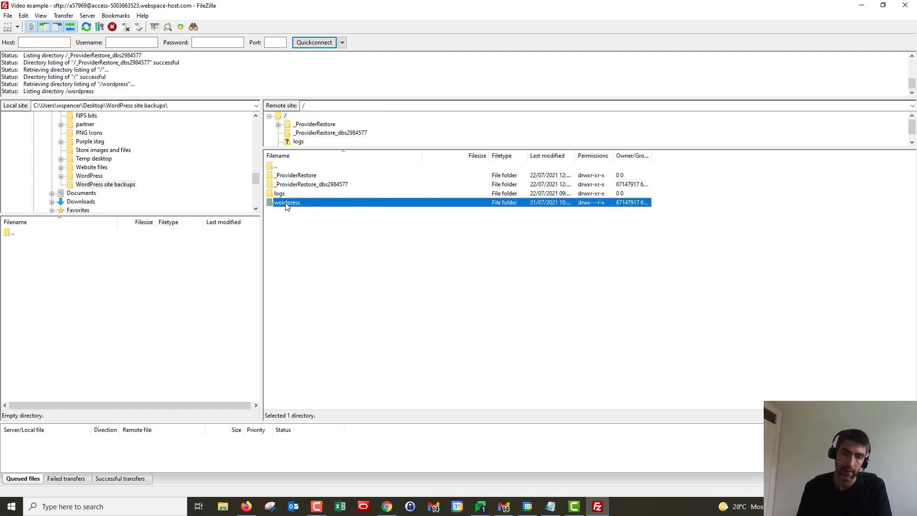
double_click(276, 169)
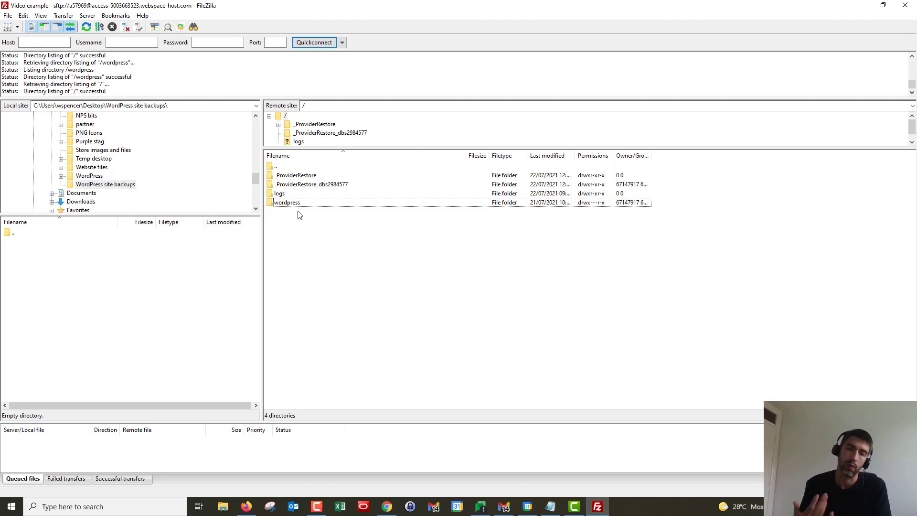
double_click(285, 176)
double_click(281, 166)
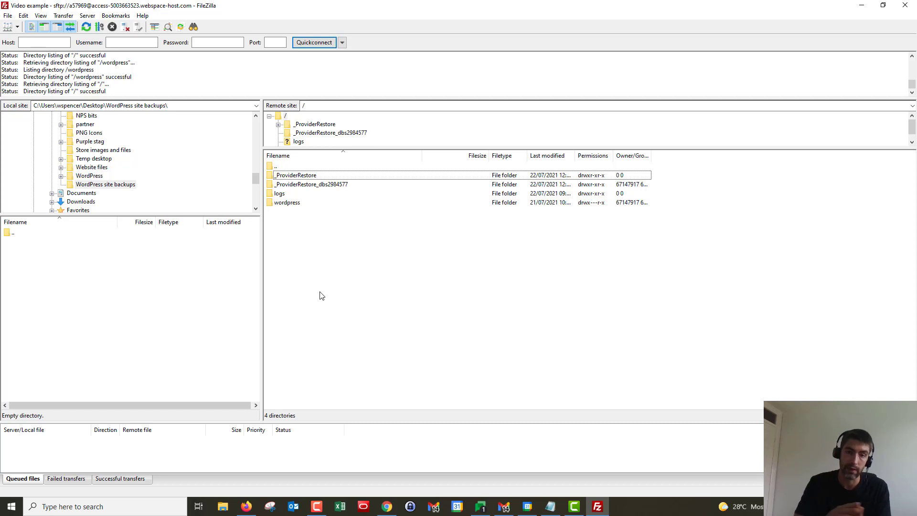
left_click(293, 205)
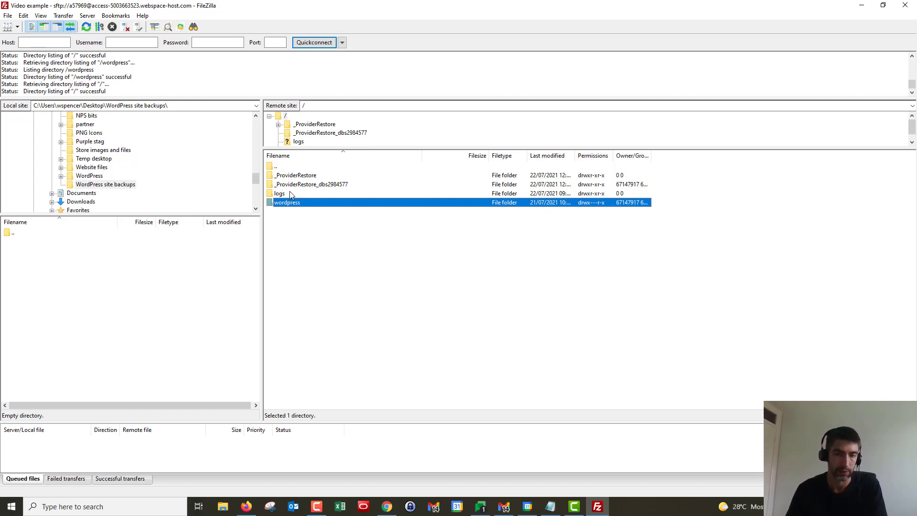
Step: Try to move the wordpress folder from _ProviderRestore to the remote root, and download it into the local WordPress site backups folder
double_click(294, 176)
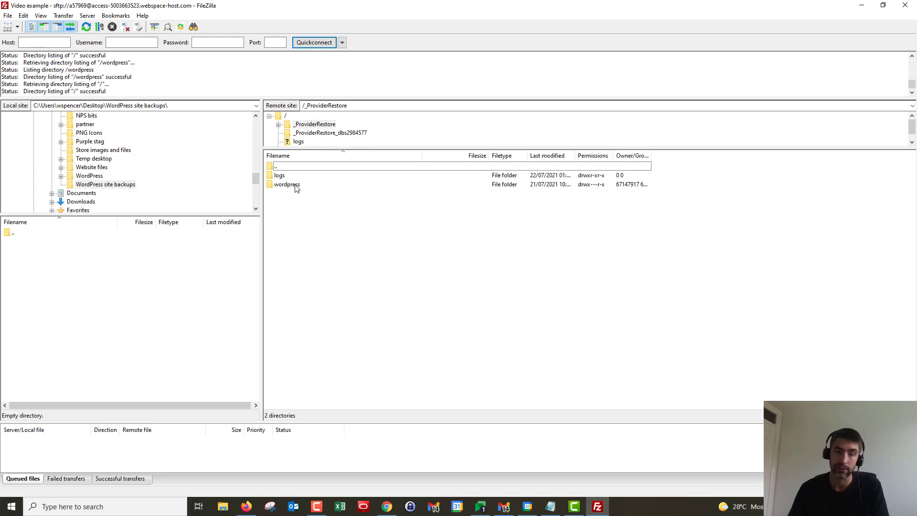
left_click_drag(296, 187, 279, 169)
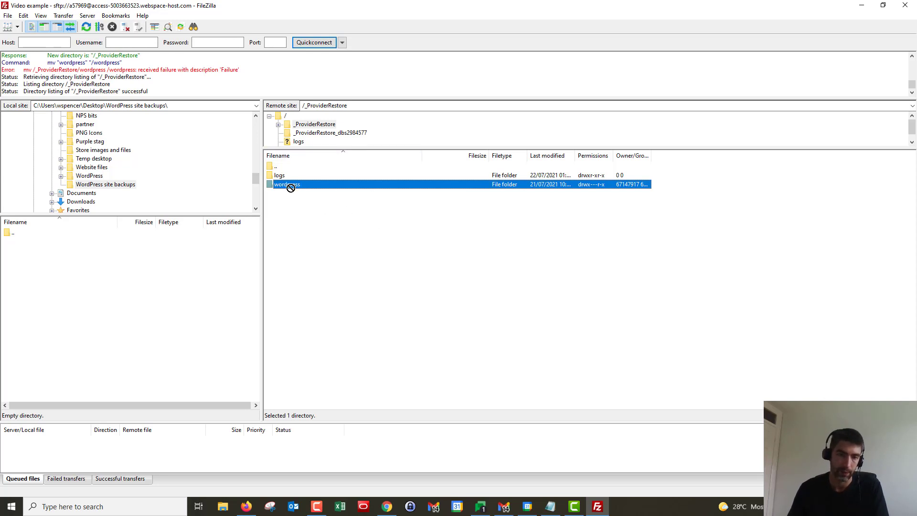
left_click_drag(289, 186, 92, 283)
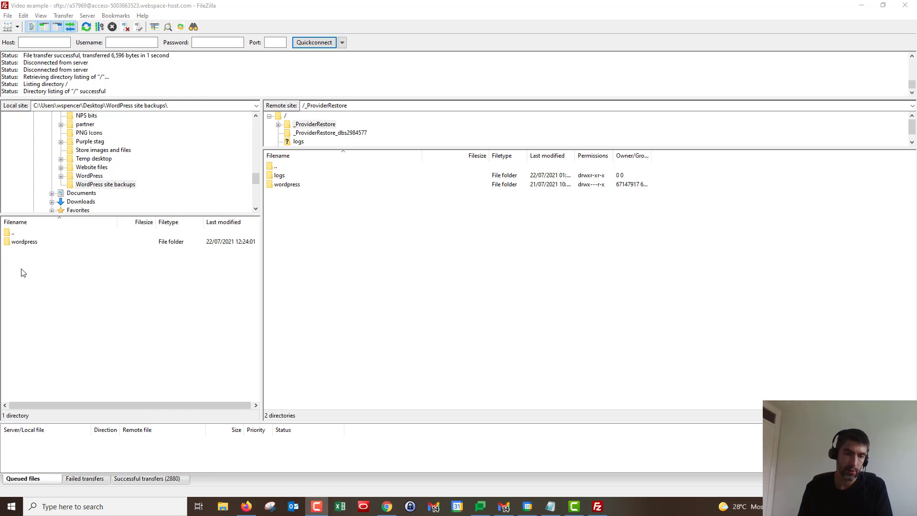
Step: Return to the remote root and compare the contents of the downloaded local wordpress folder with the live wordpress folder
double_click(277, 168)
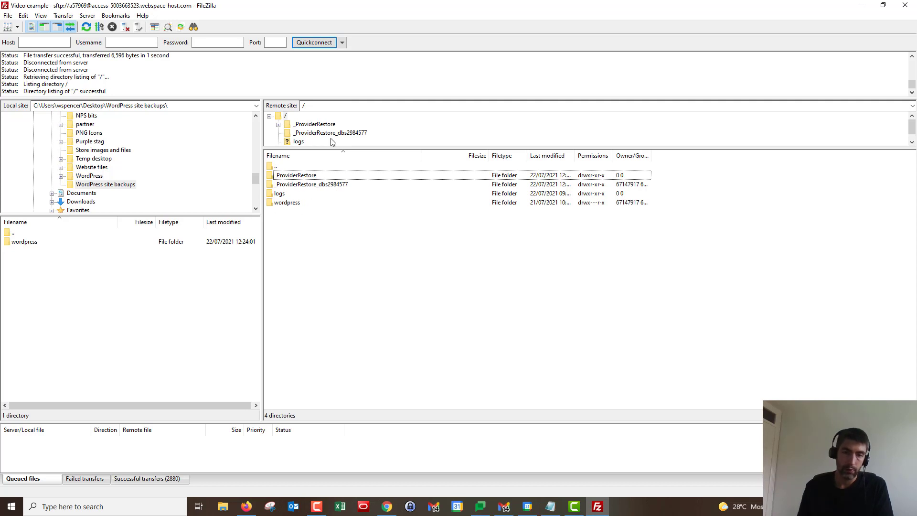
double_click(310, 106)
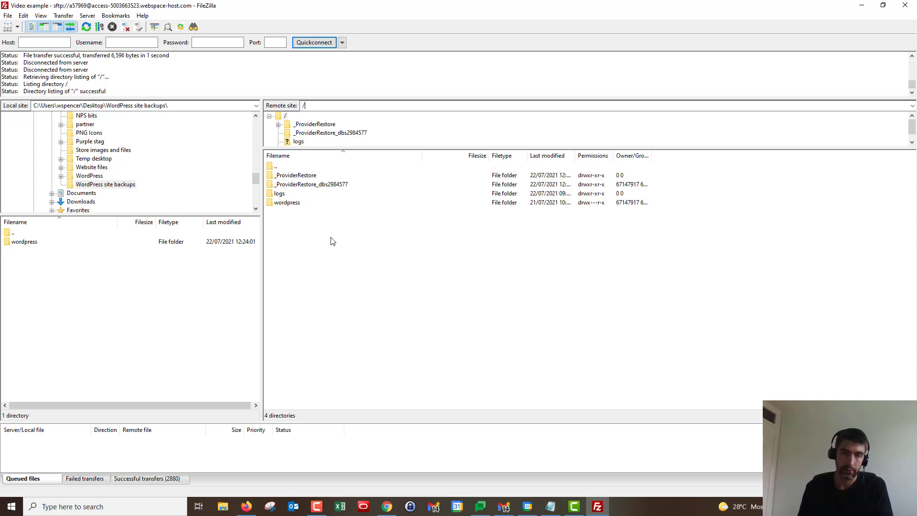
left_click(308, 235)
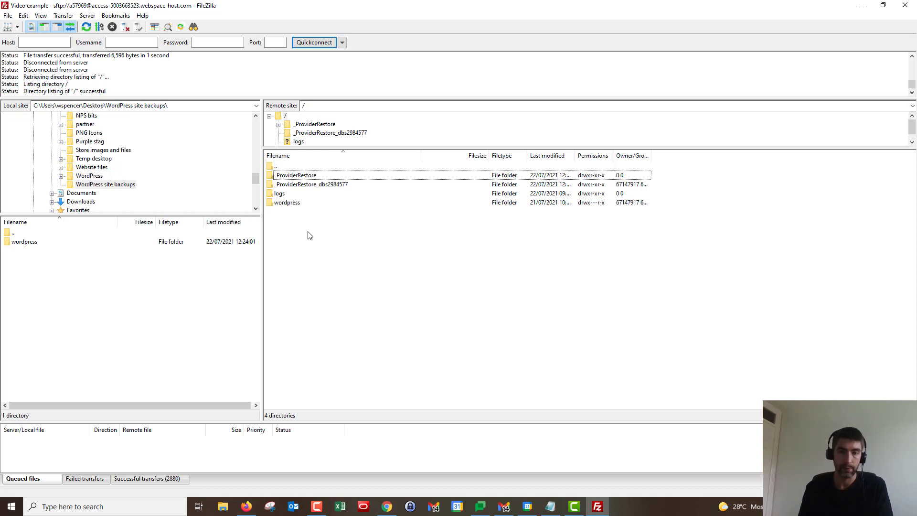
left_click(296, 204)
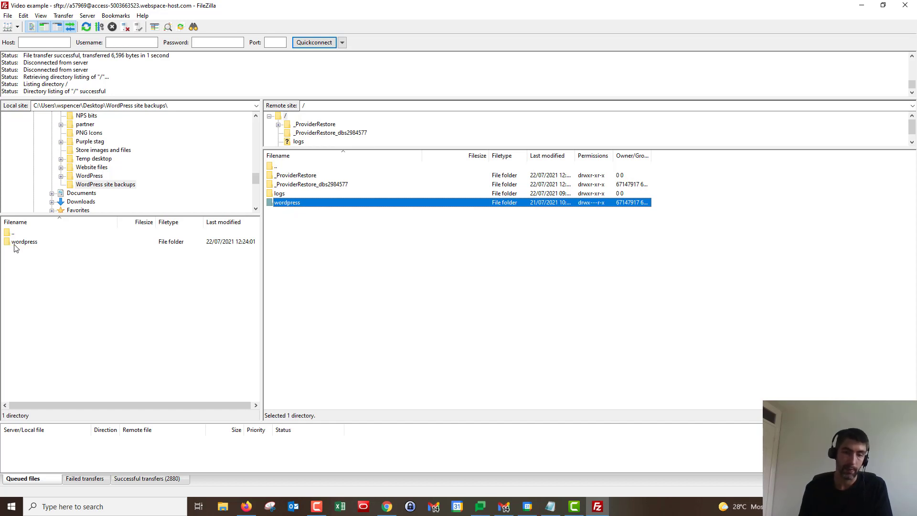
left_click(302, 226)
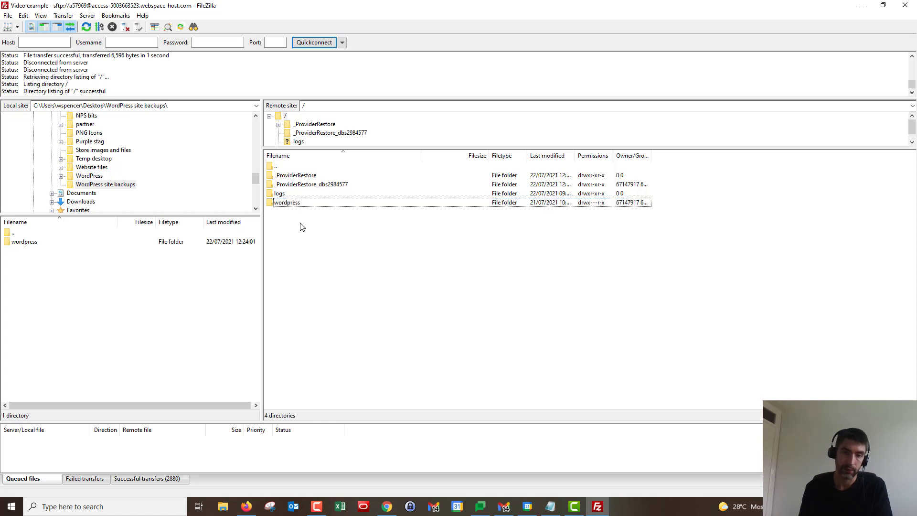
left_click(299, 204)
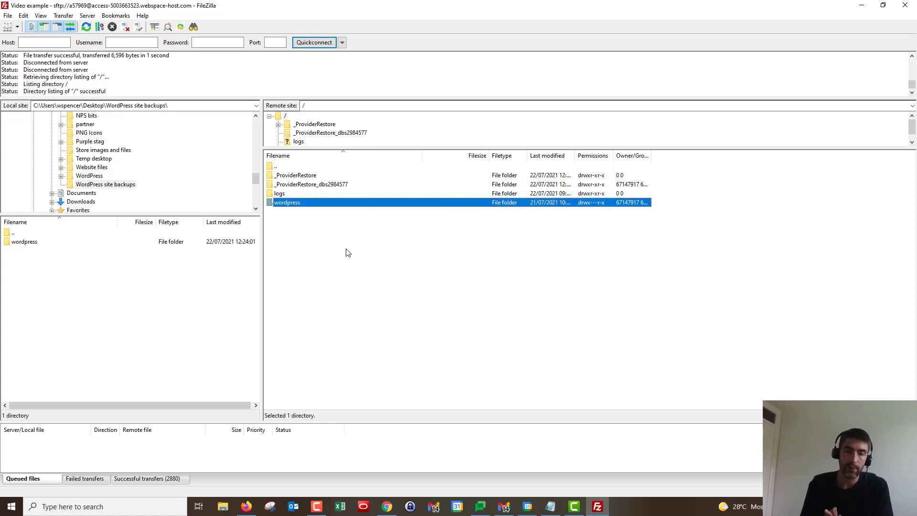
double_click(26, 242)
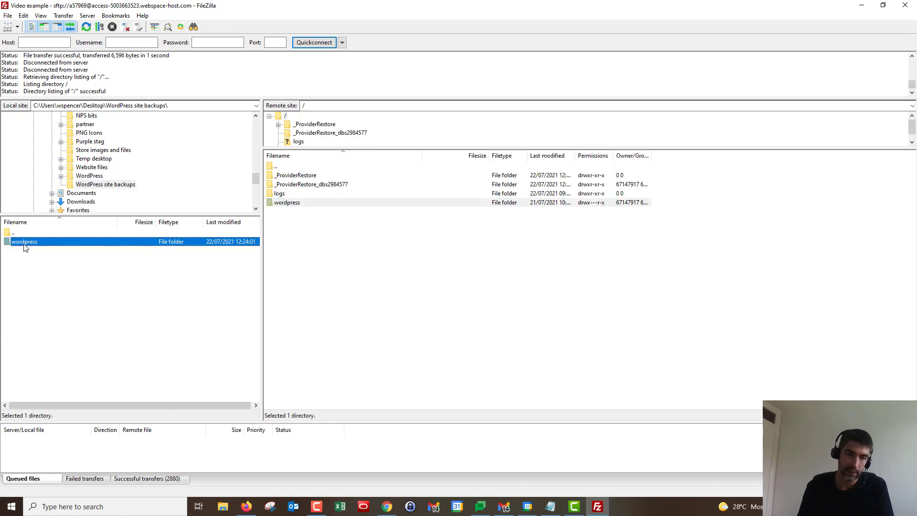
double_click(293, 204)
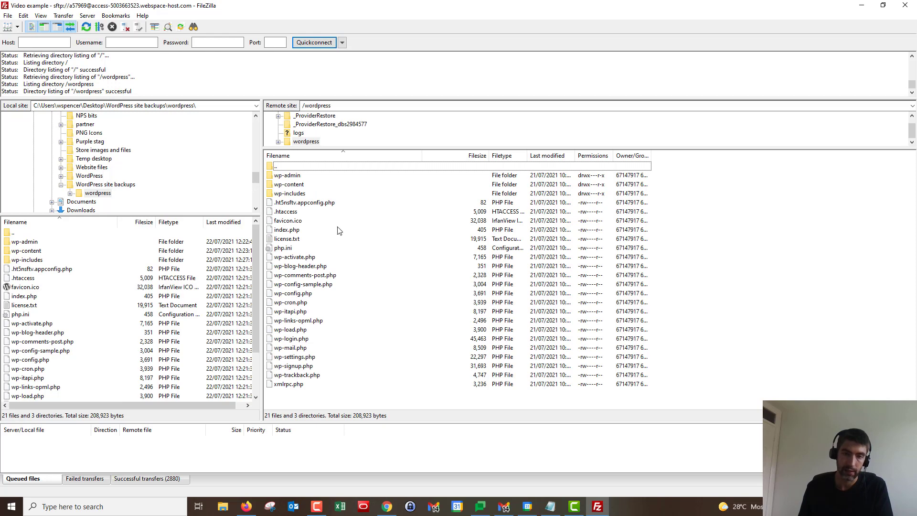
double_click(291, 166)
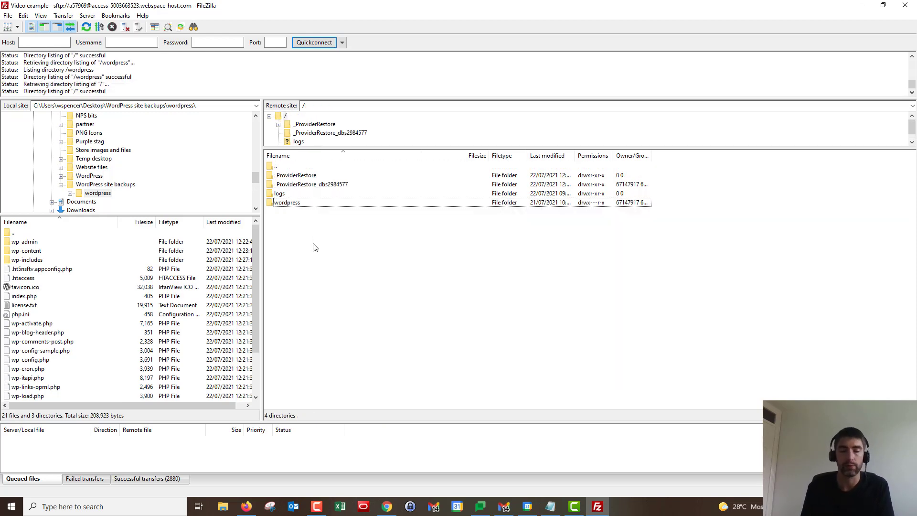
left_click(292, 203)
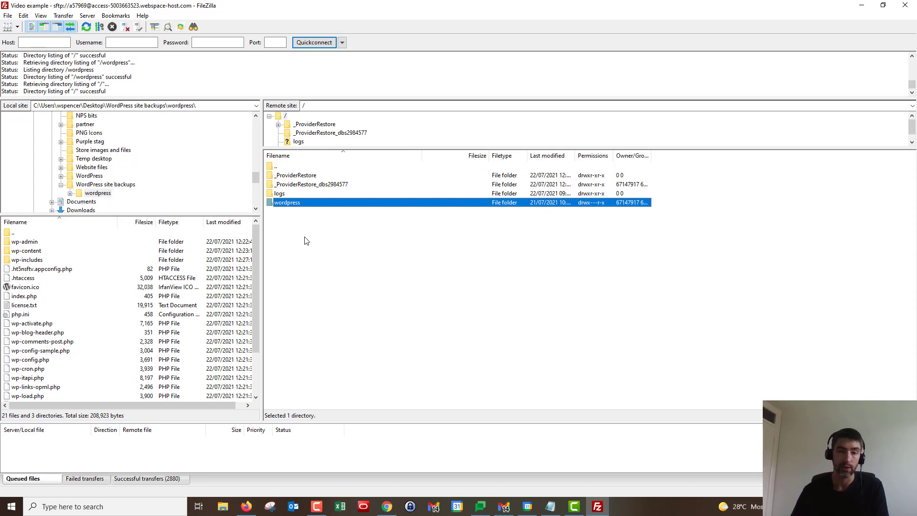
double_click(13, 234)
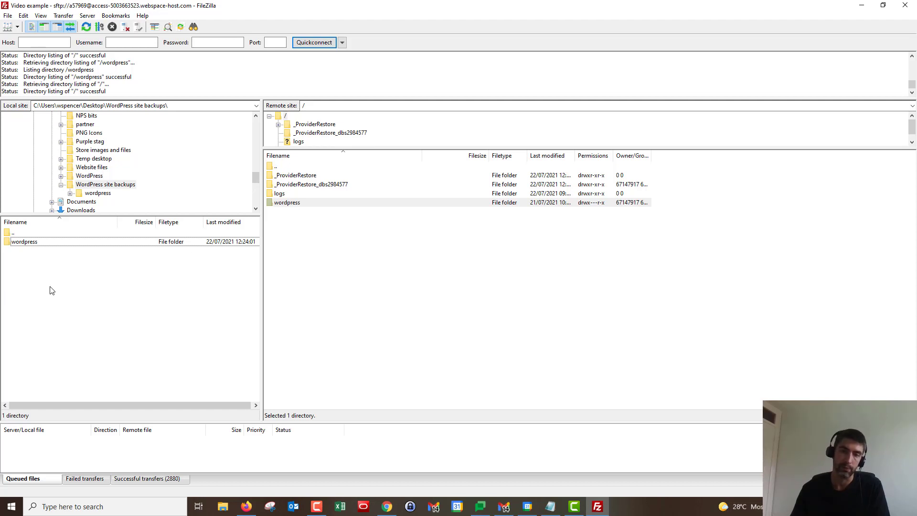
Step: Delete the live wordpress folder from the remote root and upload the local restored wordpress folder in its place
left_click(308, 238)
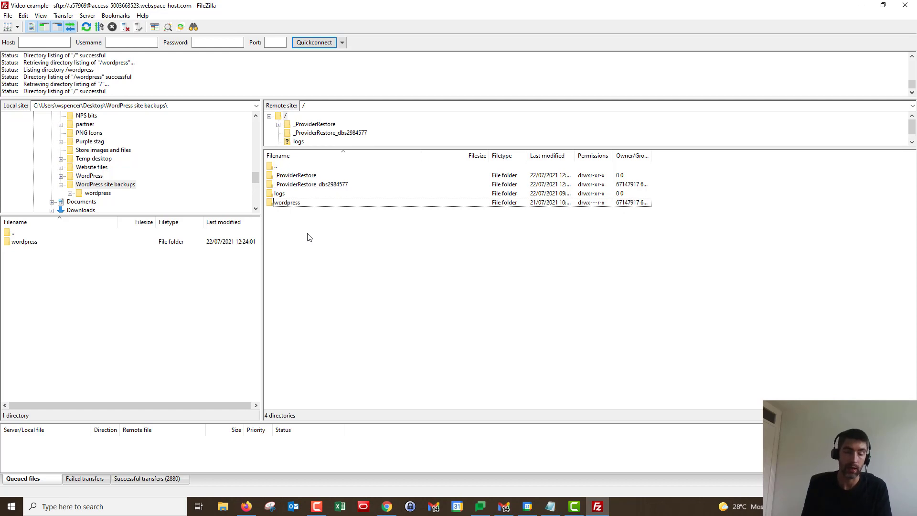
left_click(300, 204)
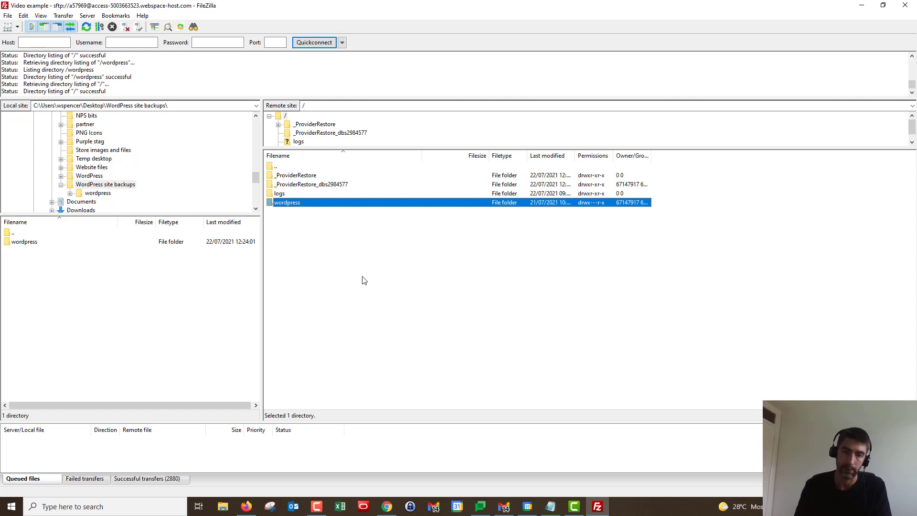
right_click(296, 203)
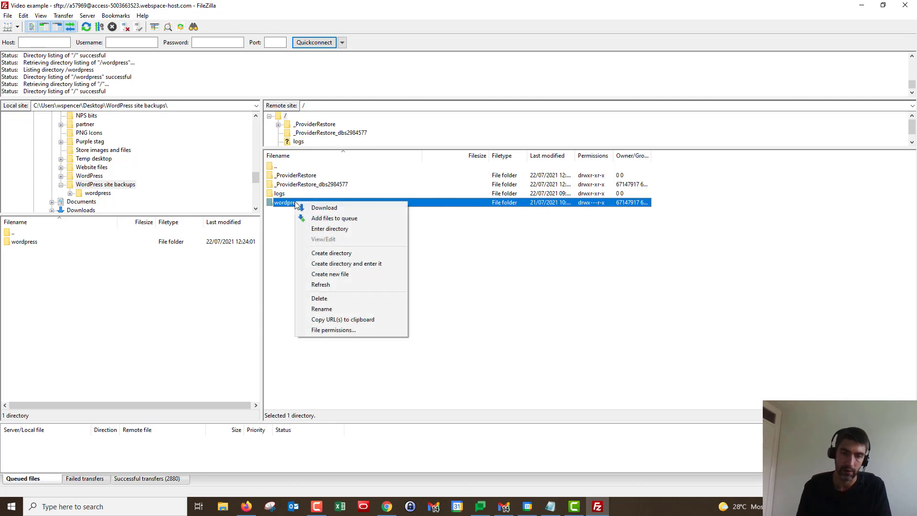
left_click(328, 298)
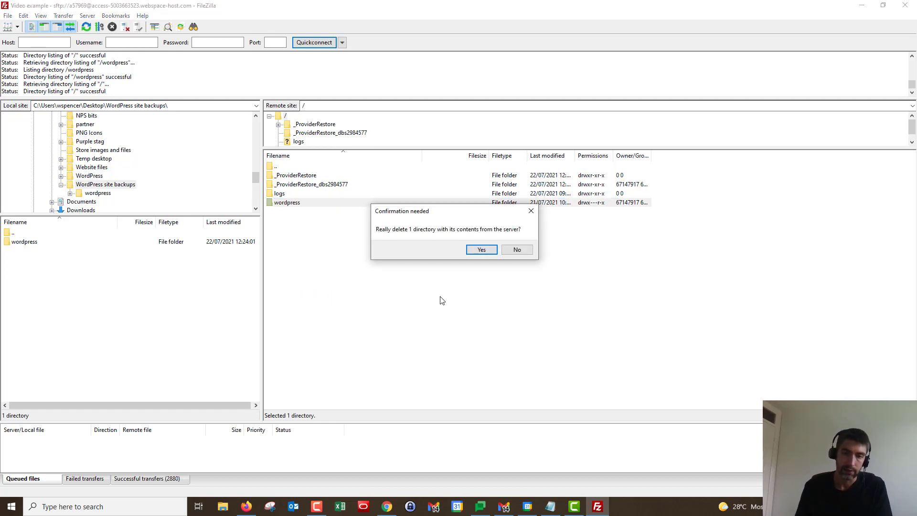
left_click(482, 249)
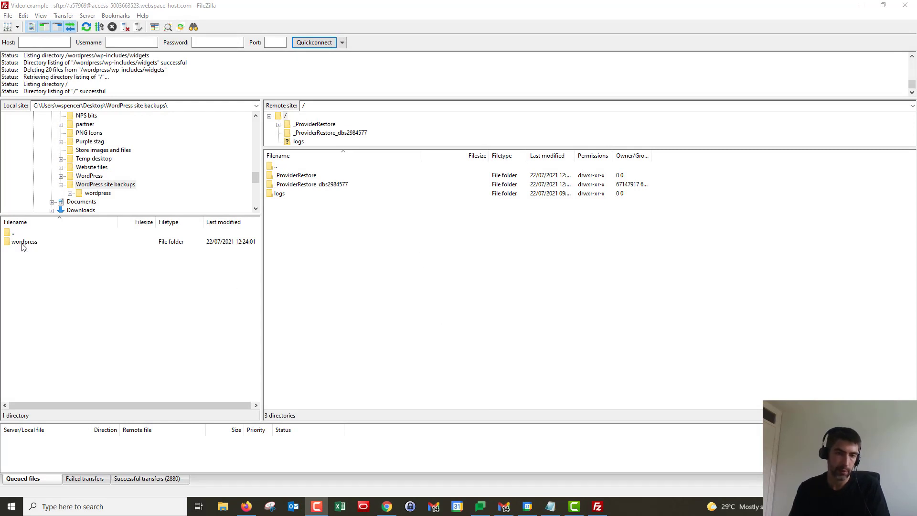
left_click_drag(23, 246, 318, 235)
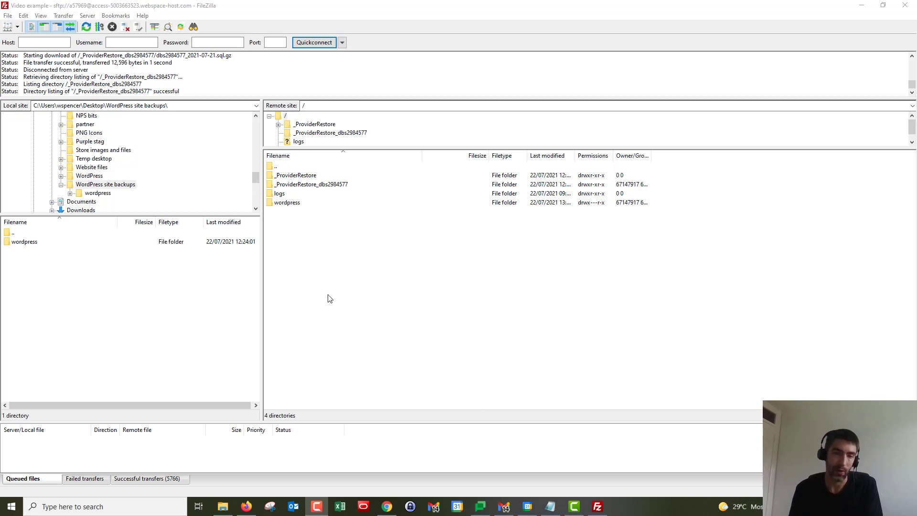
Step: Download dbs2984577_2021-07-21.sql.gz from the remote _ProviderRestore_dbs2984577 folder into the local WordPress site backups folder
double_click(316, 185)
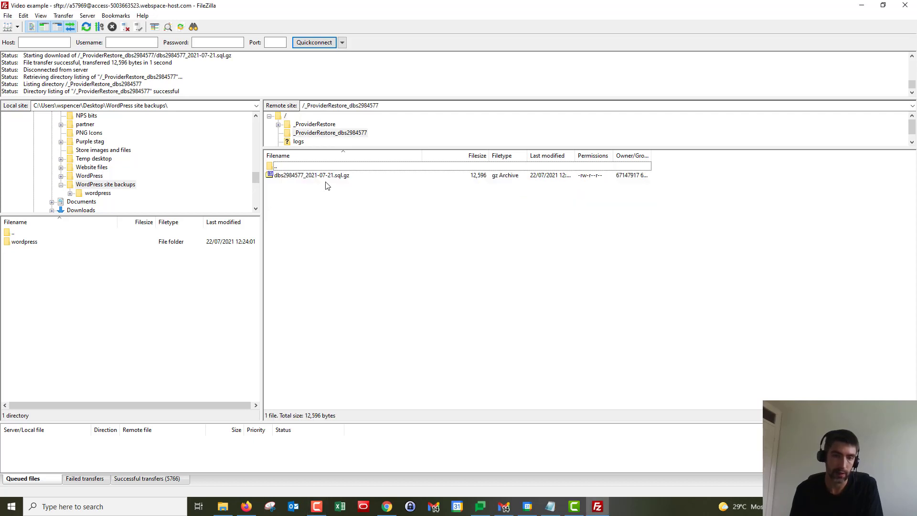
left_click_drag(329, 175, 54, 282)
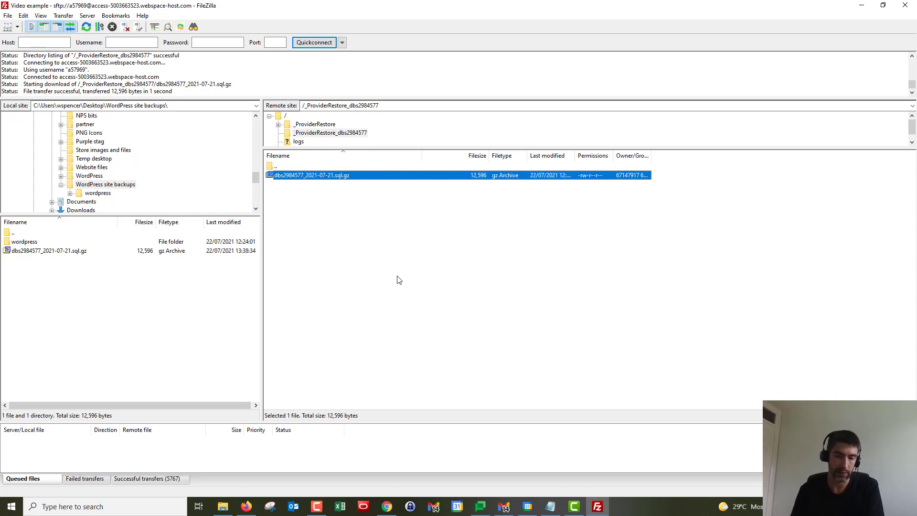
Step: Switch to the Fasthosts control panel in Chrome, log in to phpMyAdmin from the site's database settings, and open the dbs2984577 database
left_click(387, 506)
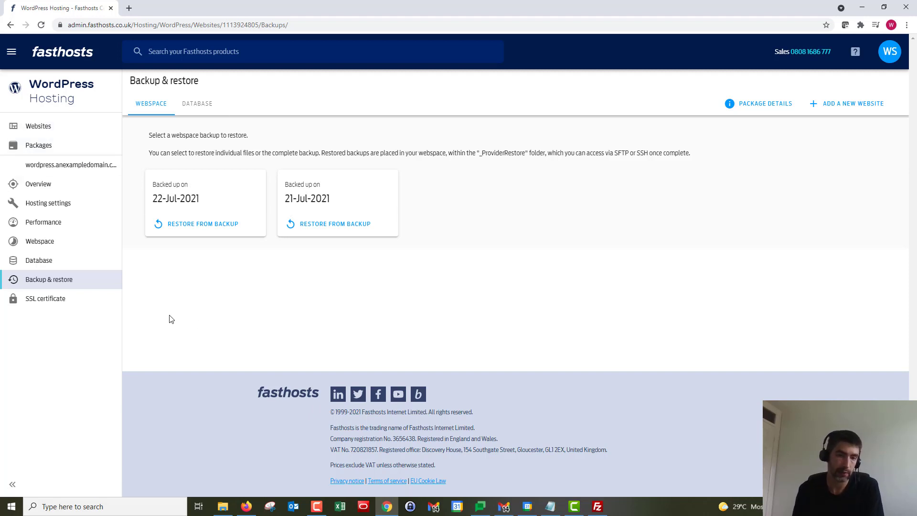
left_click(42, 263)
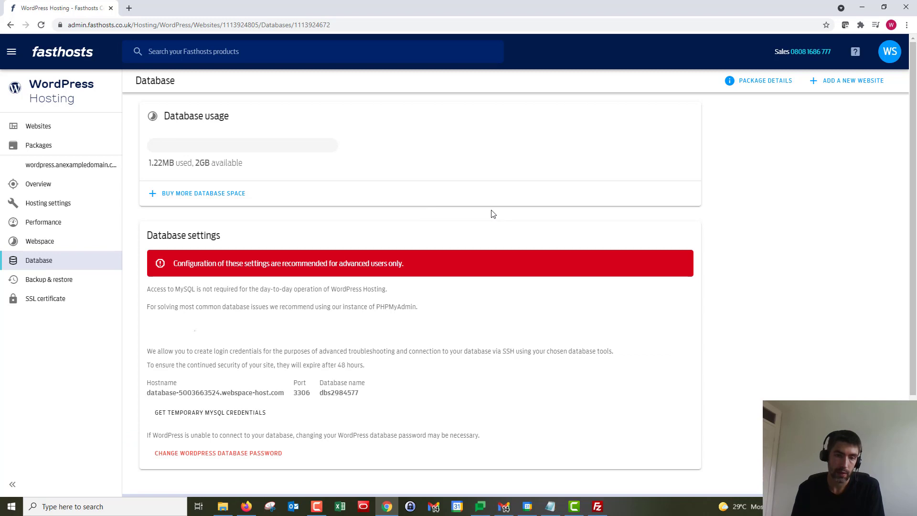
scroll(490, 211, "down", 2)
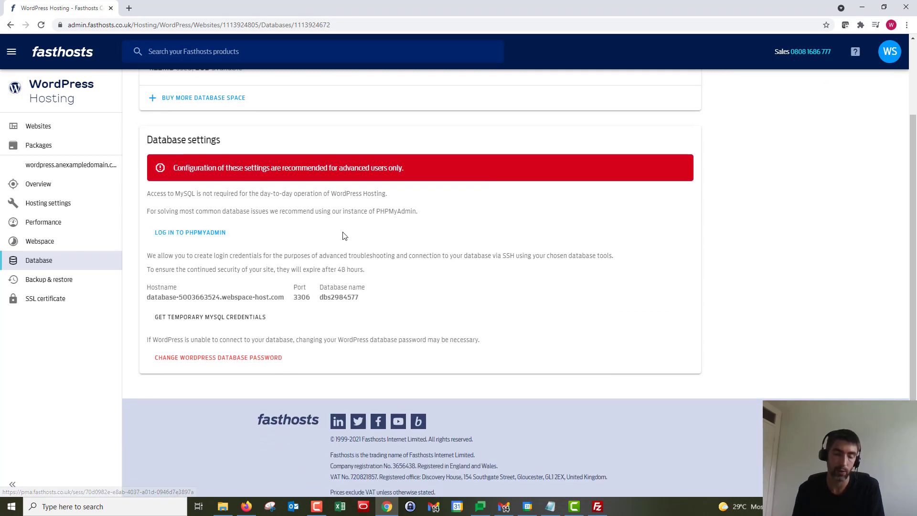
left_click(193, 234)
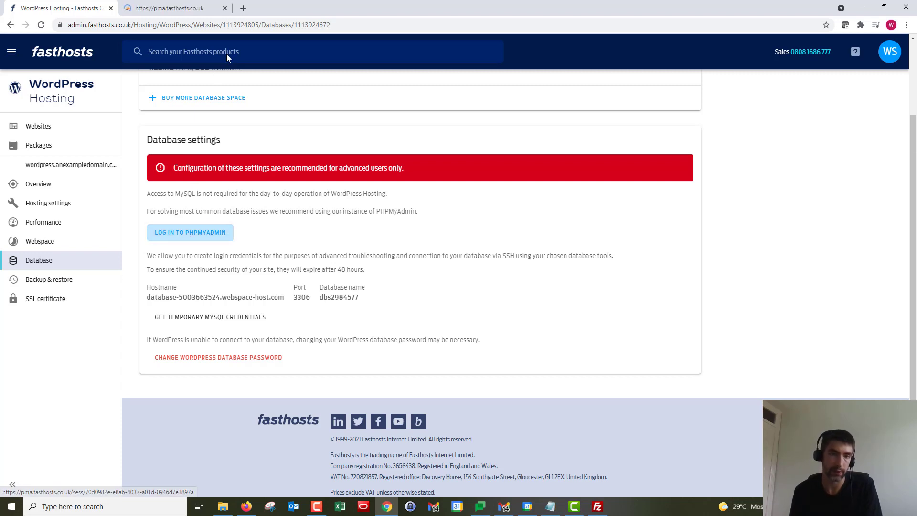
left_click(157, 5)
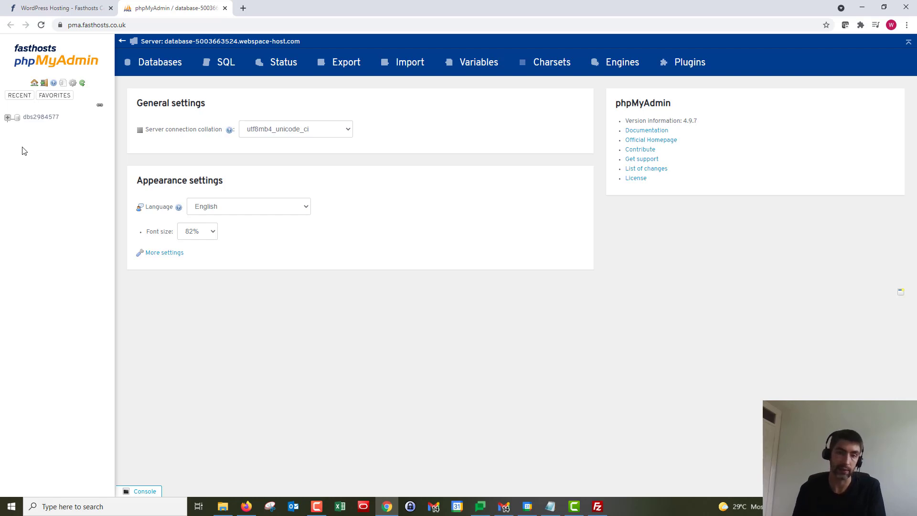
left_click(41, 117)
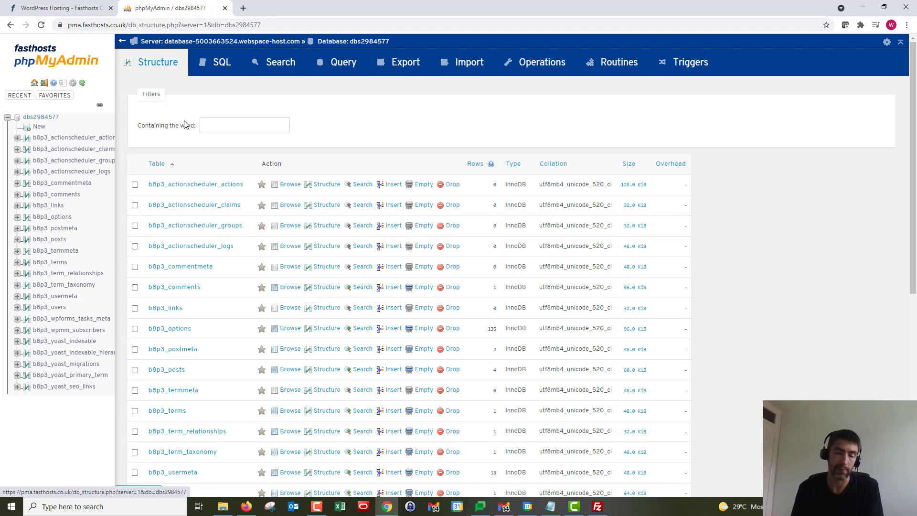
left_click(40, 117)
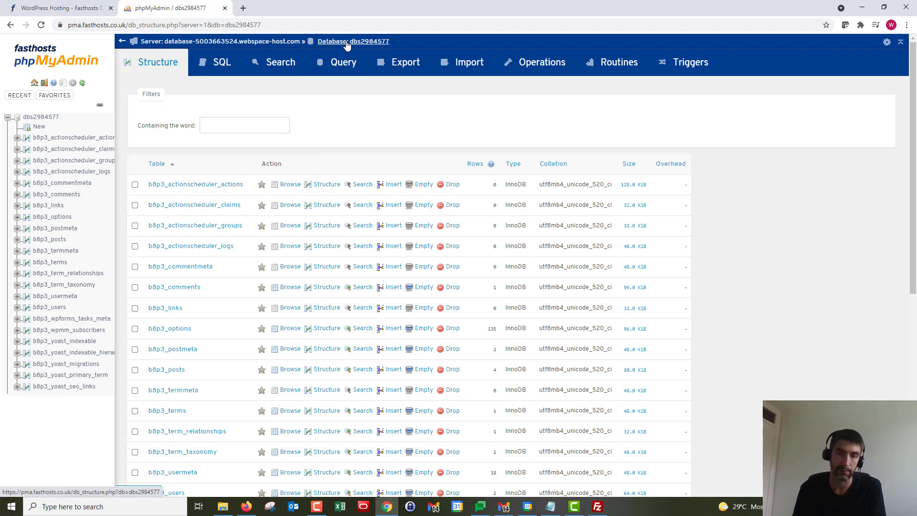
Step: Examine the custom export options for the dbs2984577 database, including the table selection and output settings
left_click(402, 68)
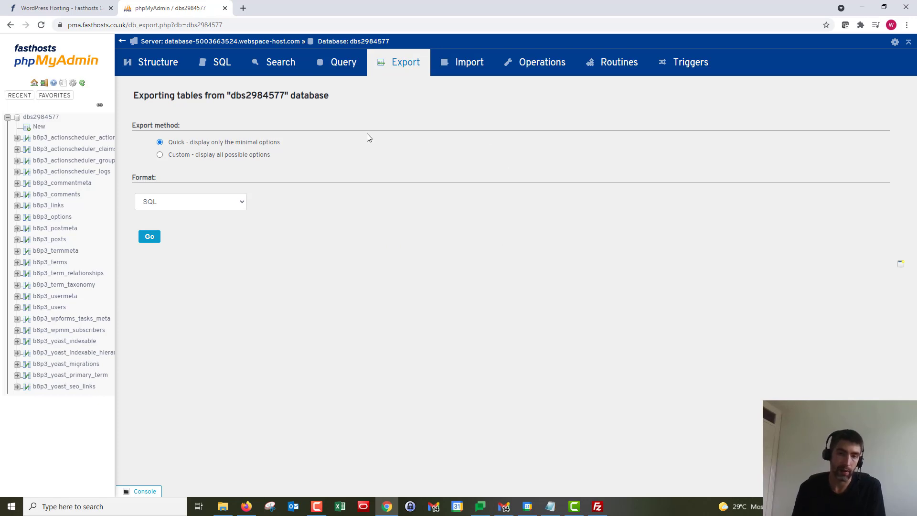
left_click(160, 154)
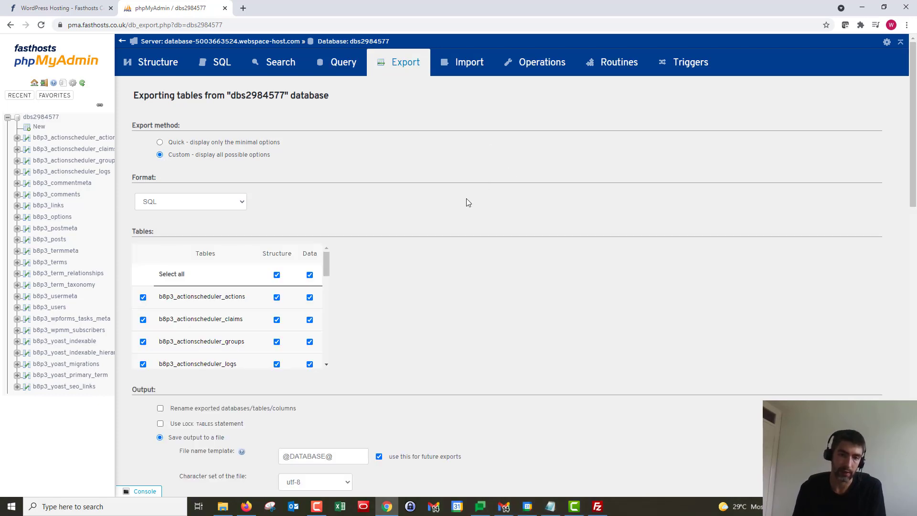
scroll(430, 210, "down", 2)
scroll(287, 210, "down", 7)
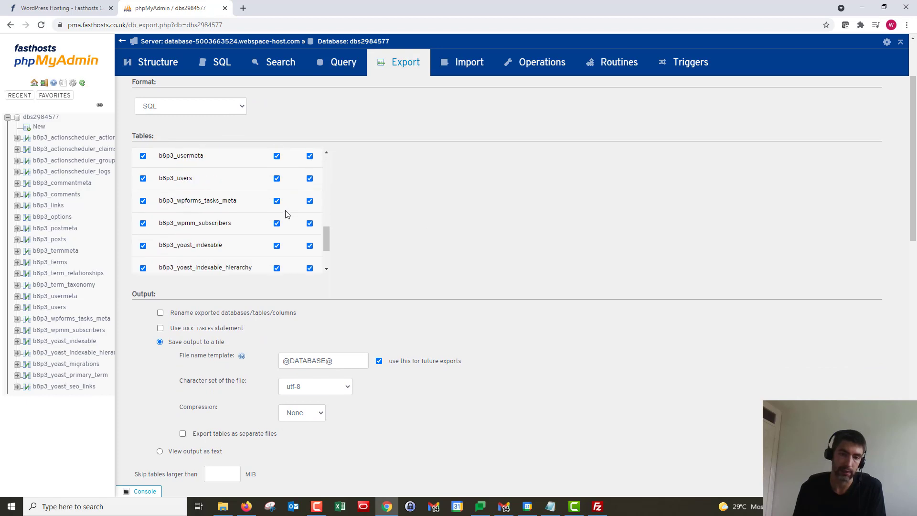
scroll(287, 214, "down", 2)
scroll(431, 219, "up", 2)
scroll(431, 219, "down", 4)
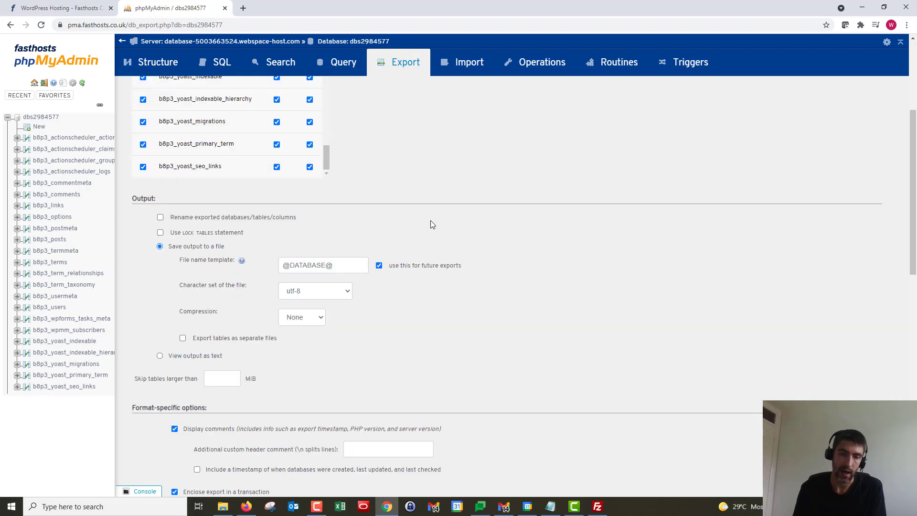
scroll(430, 221, "up", 4)
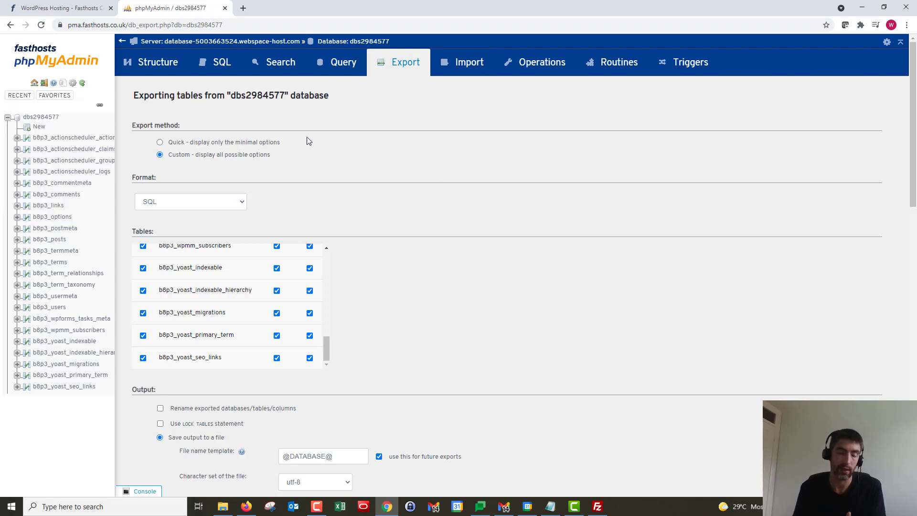
Step: Import dbs2984577_2021-07-21.sql.gz from the WordPress site backups folder into the dbs2984577 database
left_click(48, 117)
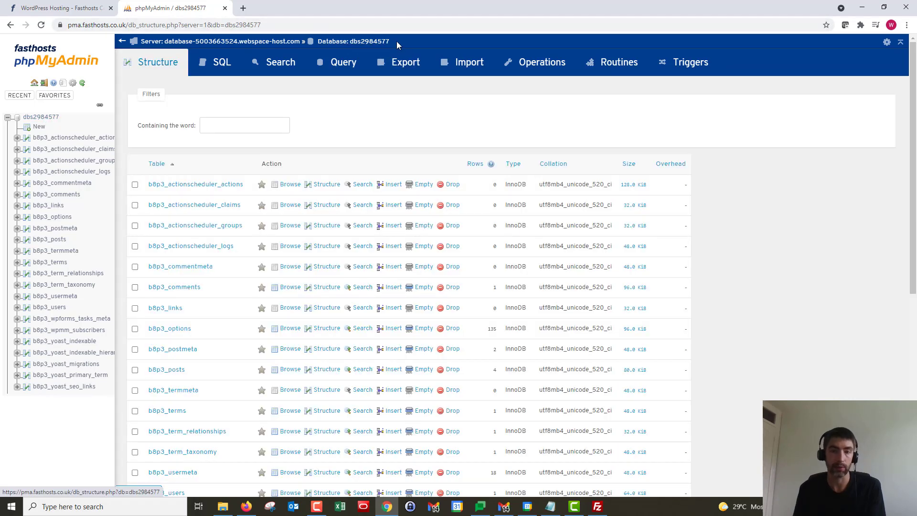
left_click(469, 64)
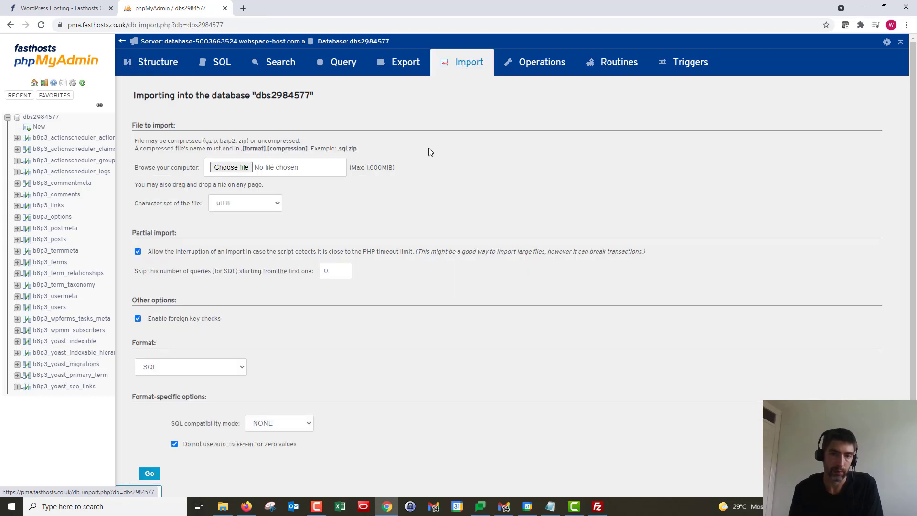
left_click(238, 170)
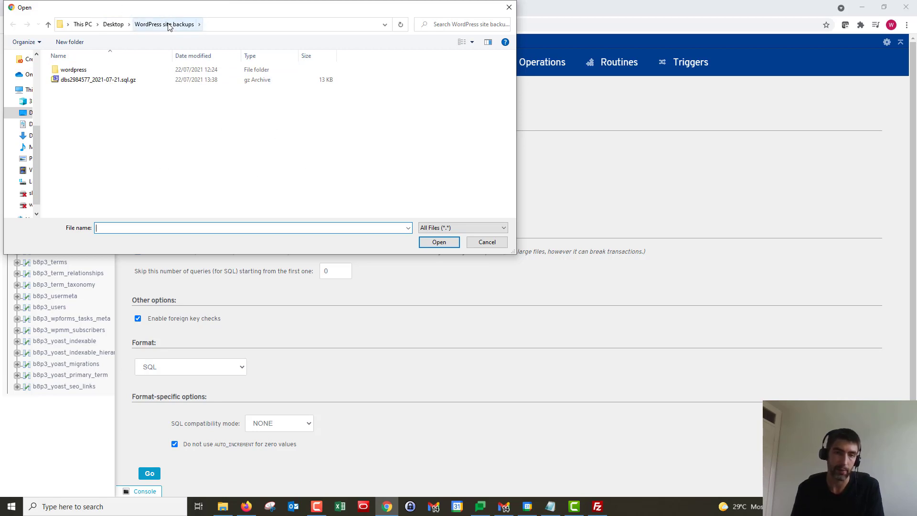
left_click(99, 80)
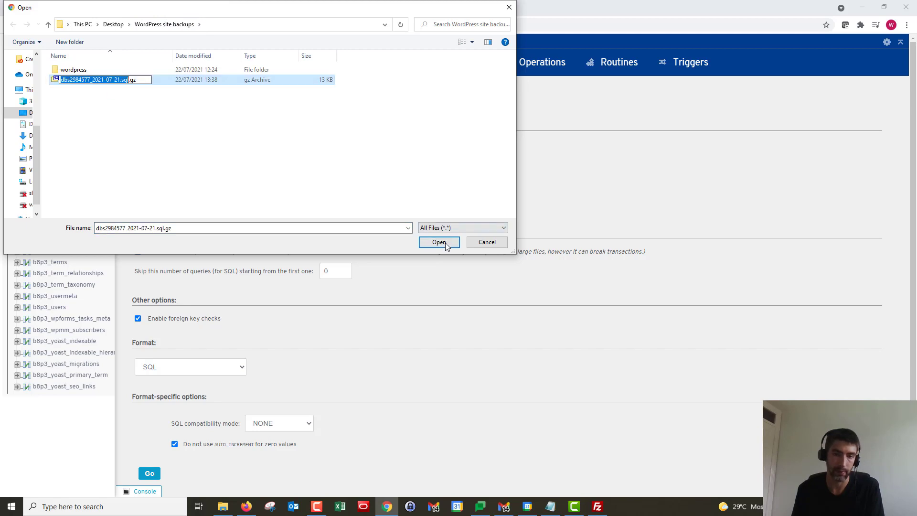
left_click(252, 181)
left_click(439, 242)
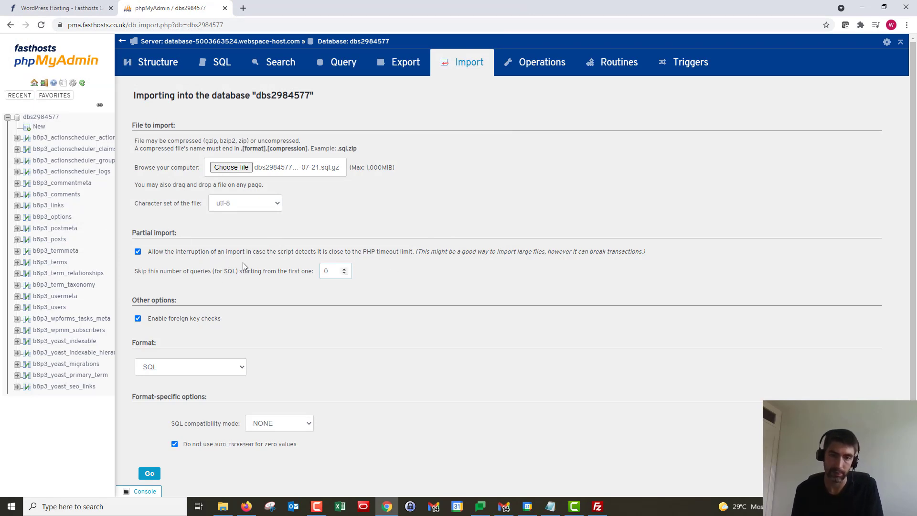
scroll(268, 365, "down", 1)
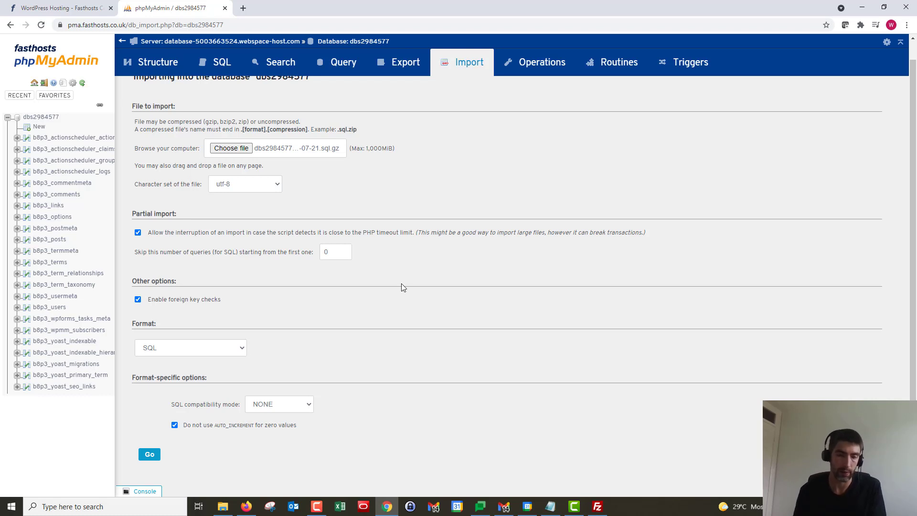
left_click(148, 460)
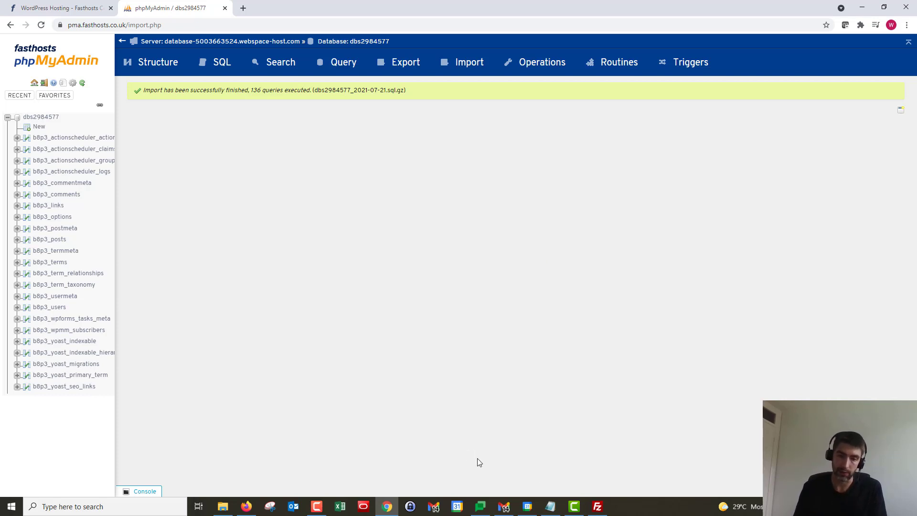
Step: Switch to FileZilla, view the contents of the remote _ProviderRestore folder, and return to the remote root
left_click(598, 507)
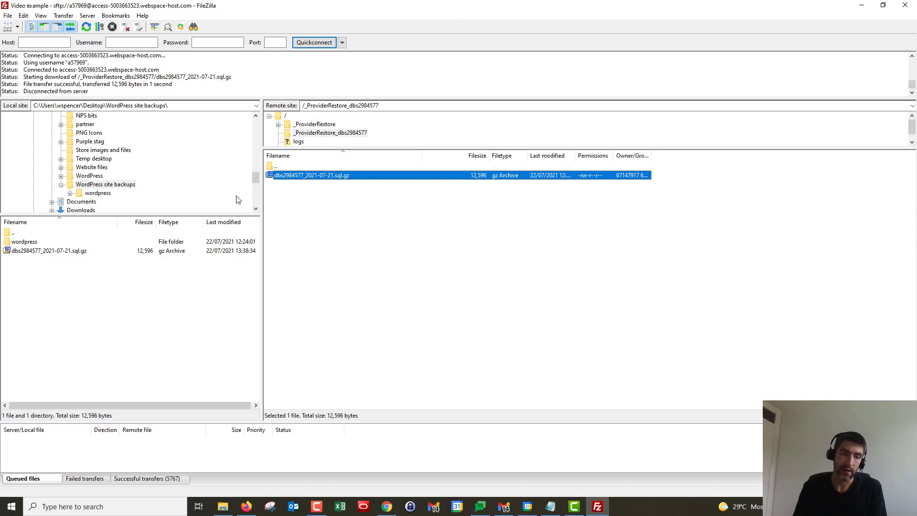
double_click(279, 167)
double_click(301, 175)
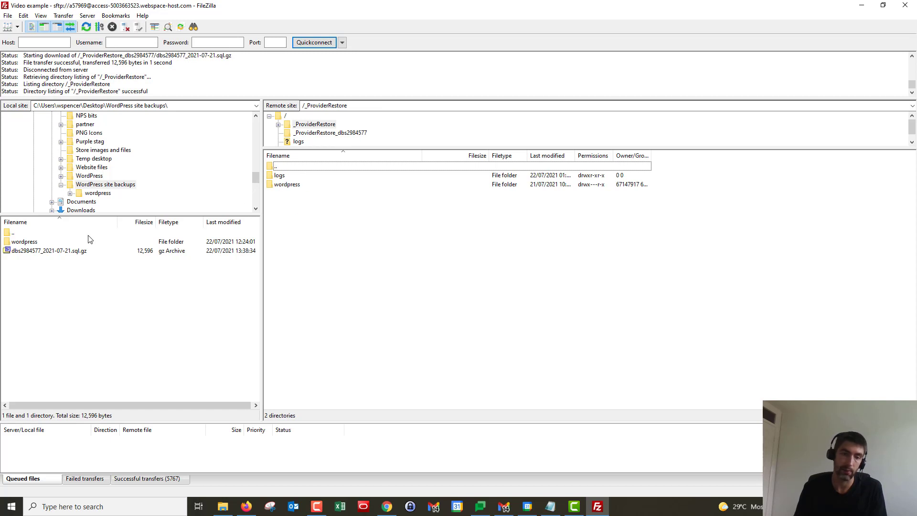
double_click(281, 168)
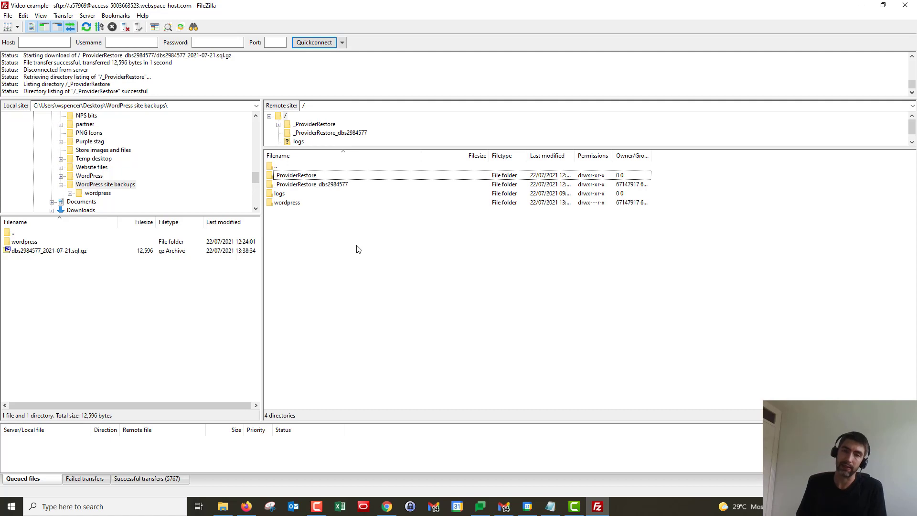